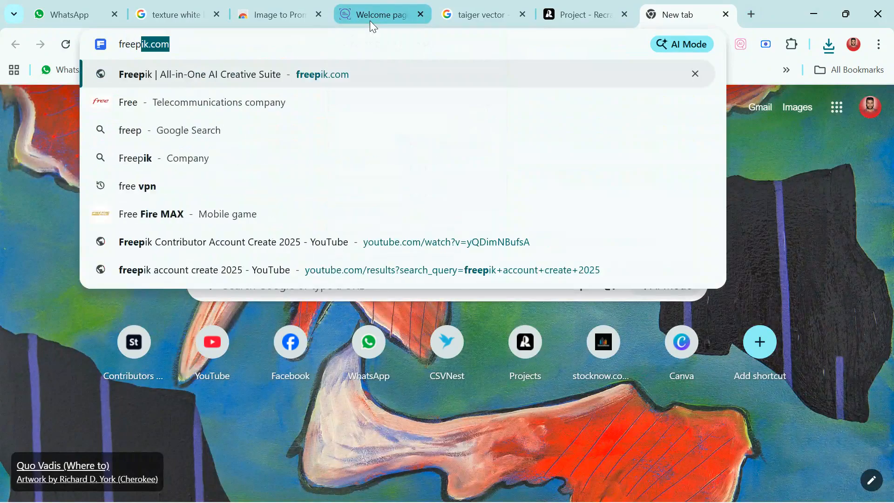
Search Google for "freepik contributor", open the Freepik Contributor site and dismiss its Google sign-in offer
key("Down")
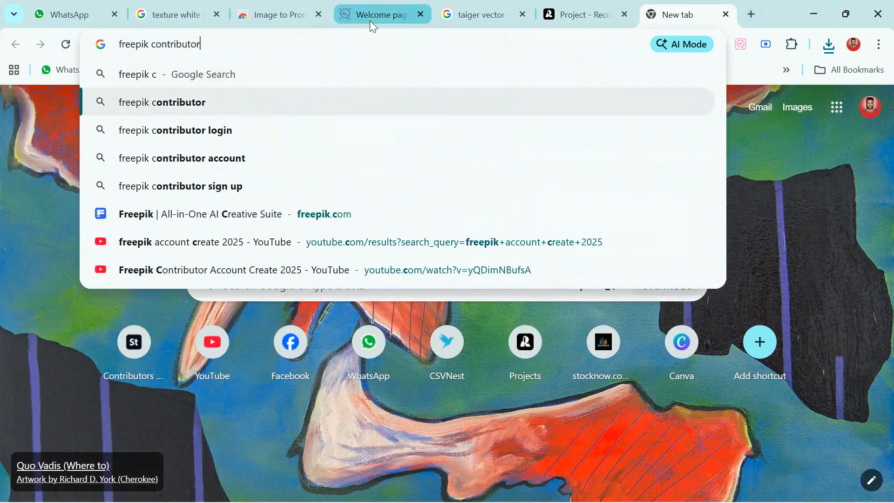
key("Return")
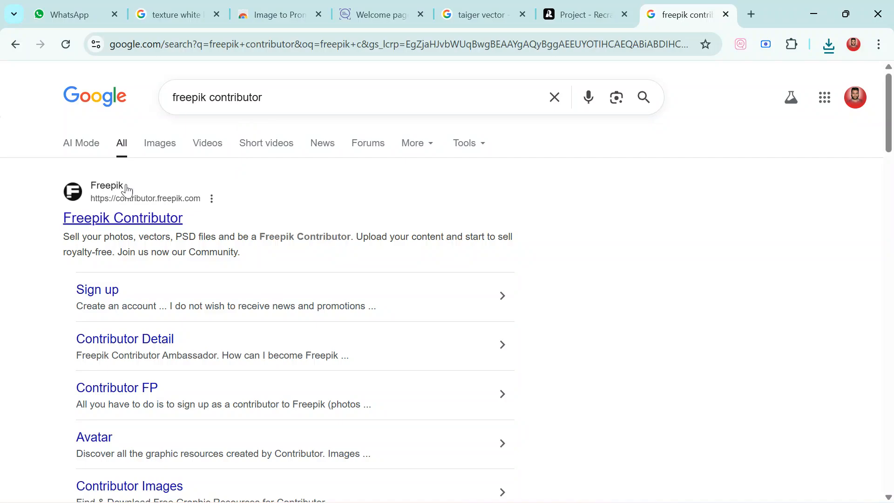
left_click(129, 228)
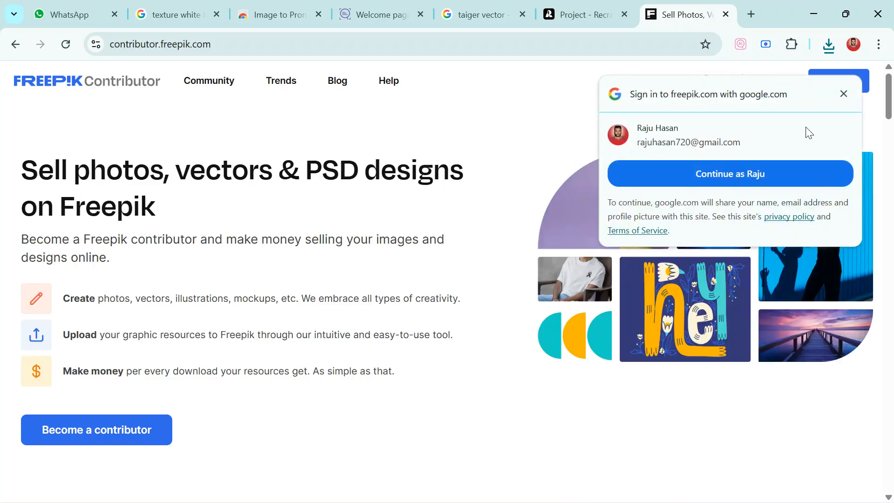
left_click(844, 93)
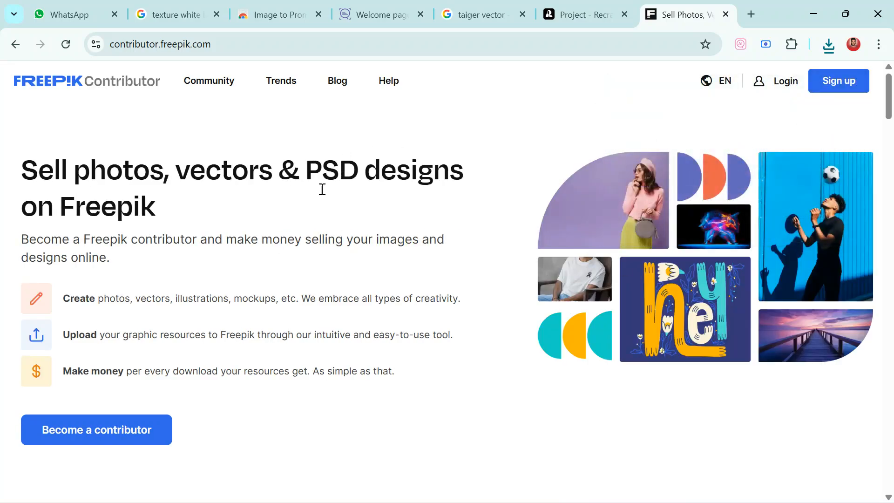
Start becoming a contributor and choose to create the account with an email address
scroll(239, 222, "down", 5)
scroll(237, 220, "up", 4)
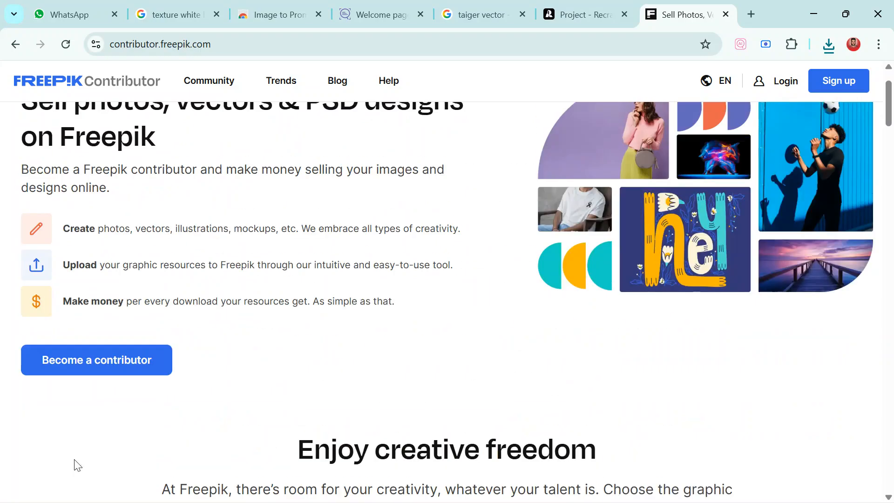
left_click(107, 369)
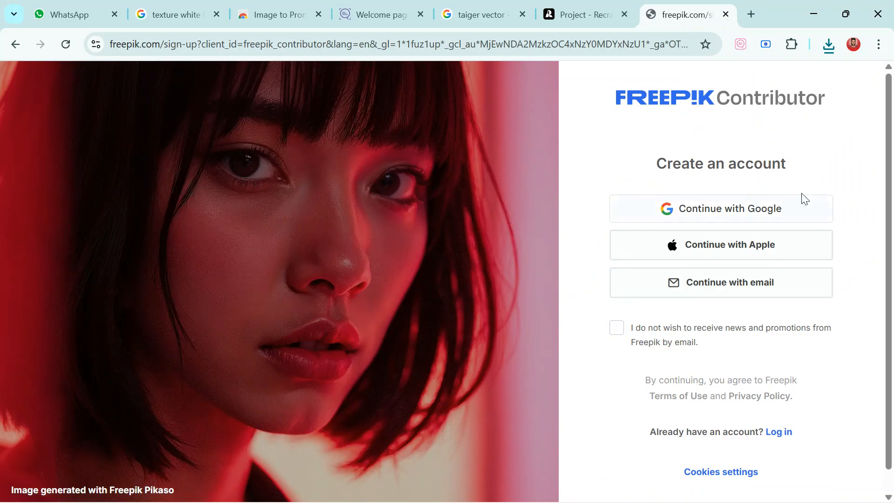
left_click(749, 286)
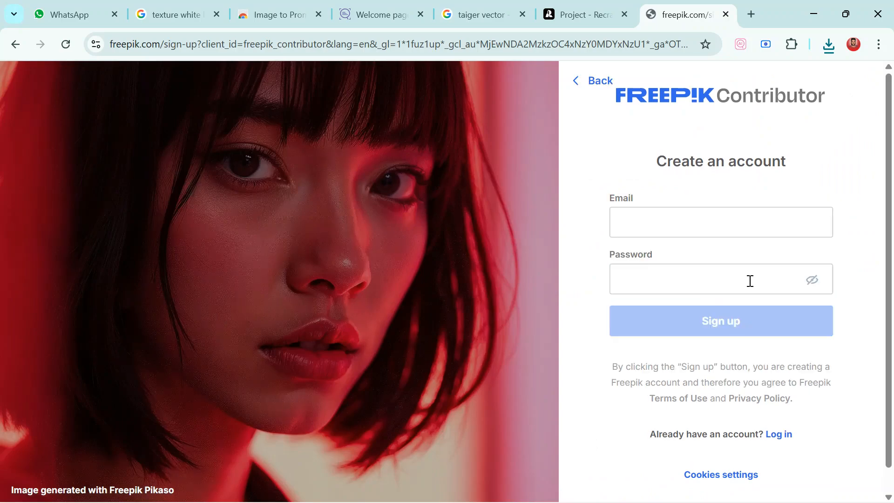
Sign up with the account e-mail and a self-chosen password, and save the login in the browser's password manager
left_click(670, 216)
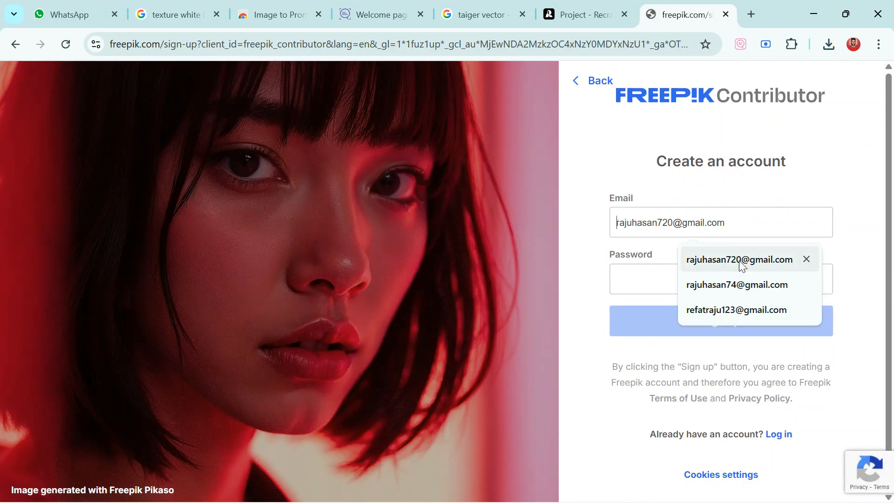
left_click(760, 269)
left_click(712, 271)
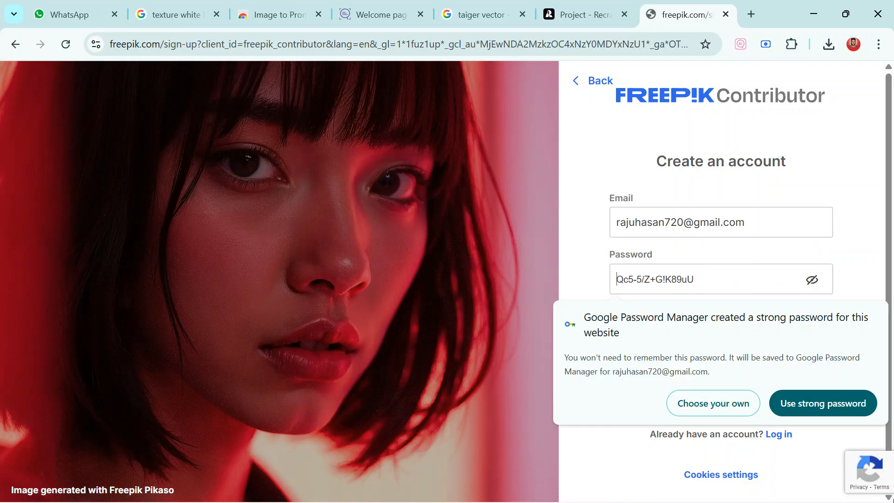
left_click(700, 410)
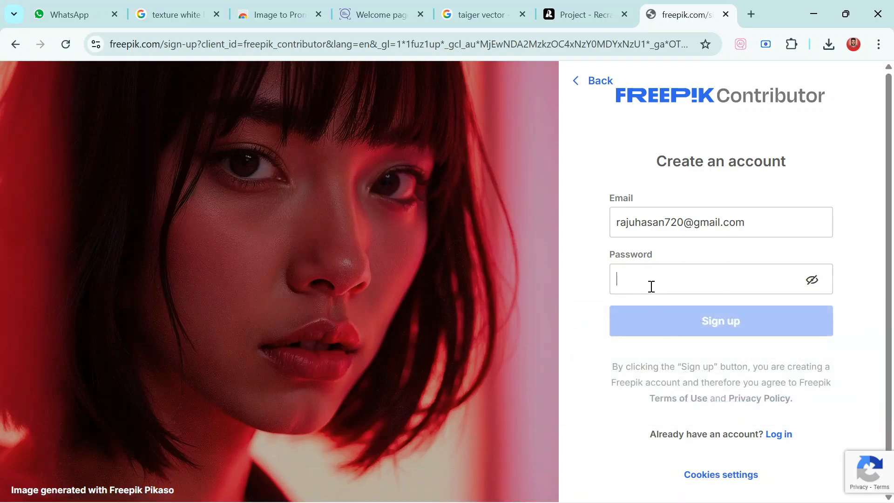
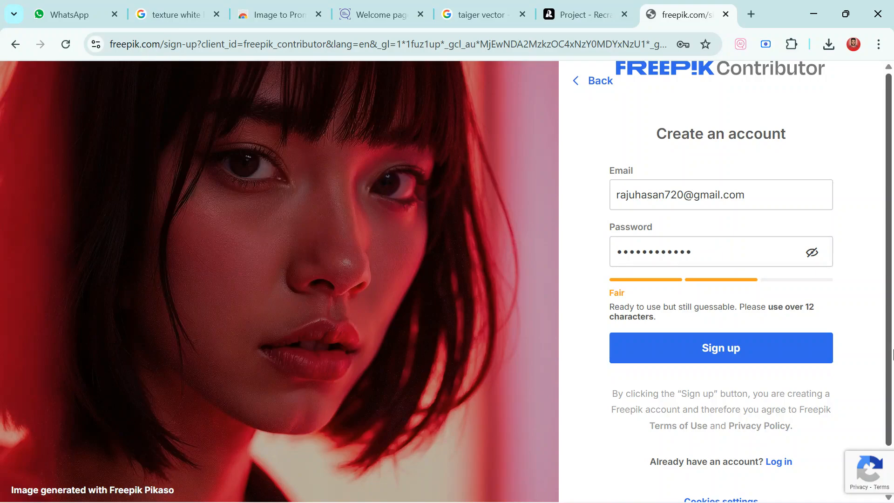
key("Return")
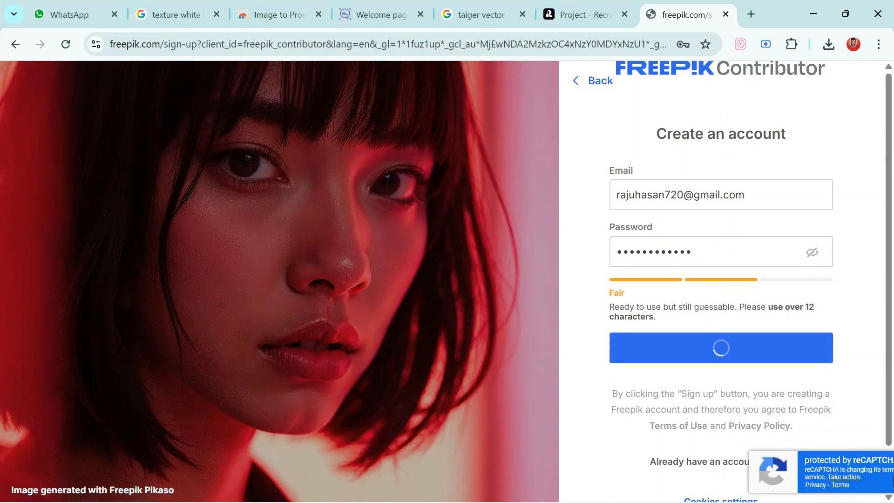
mouse_move(892, 500)
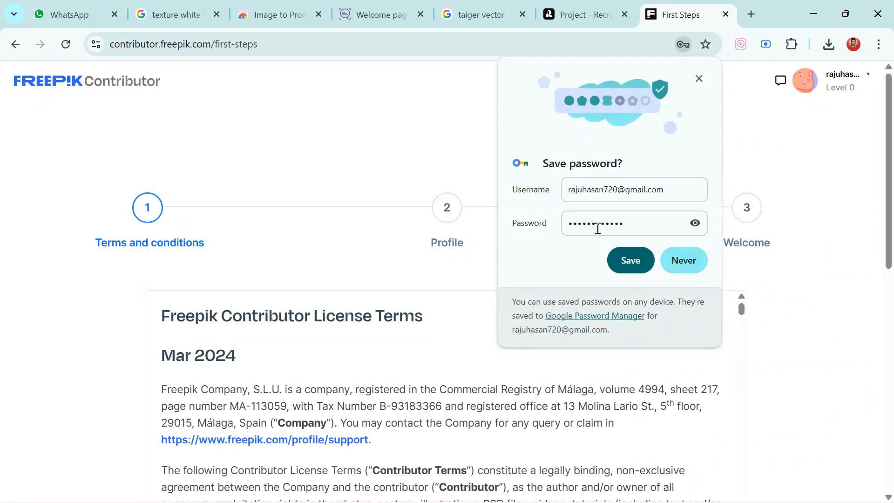
left_click(632, 260)
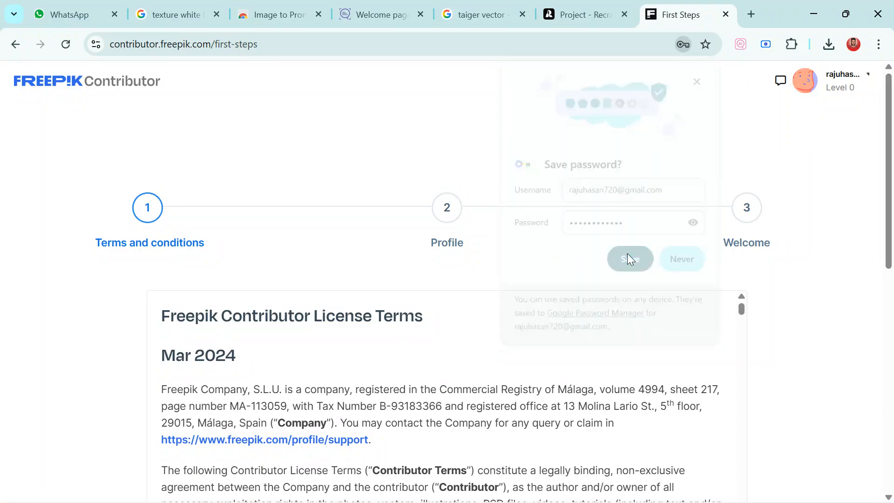
Review the Freepik Contributor License Terms and accept the terms and conditions
scroll(389, 252, "down", 8)
scroll(392, 250, "up", 7)
scroll(431, 256, "down", 8)
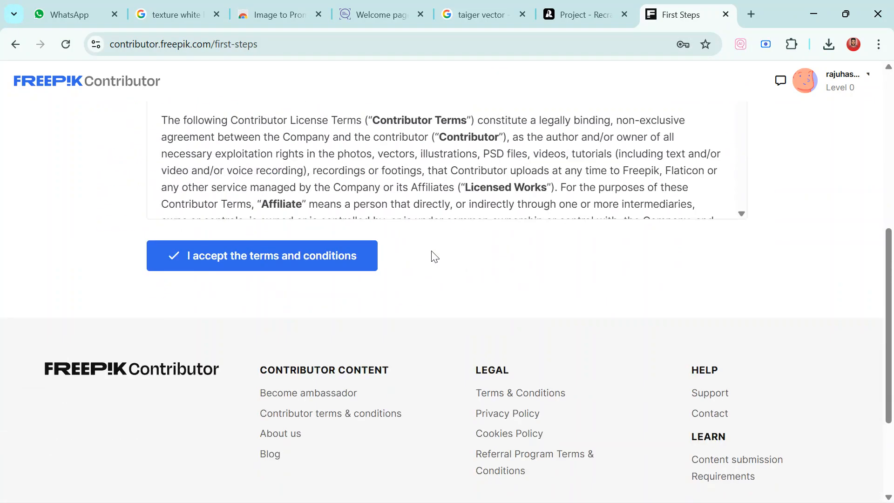
scroll(434, 257, "up", 8)
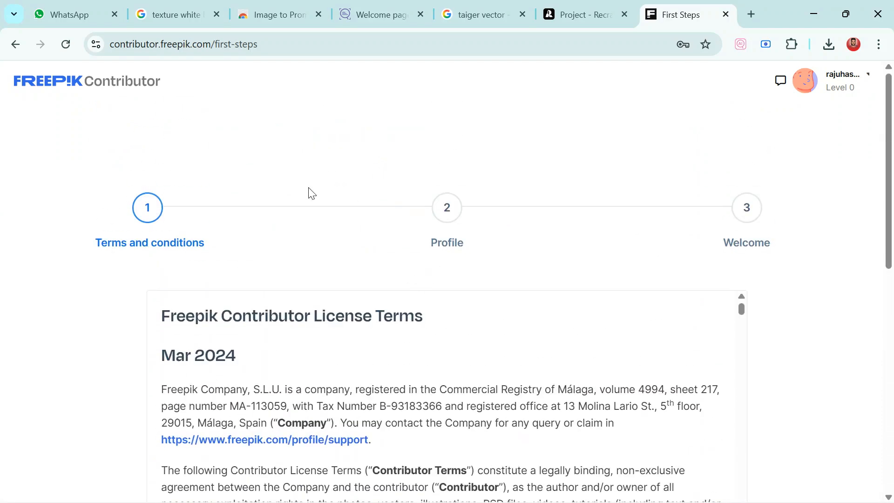
scroll(329, 192, "down", 6)
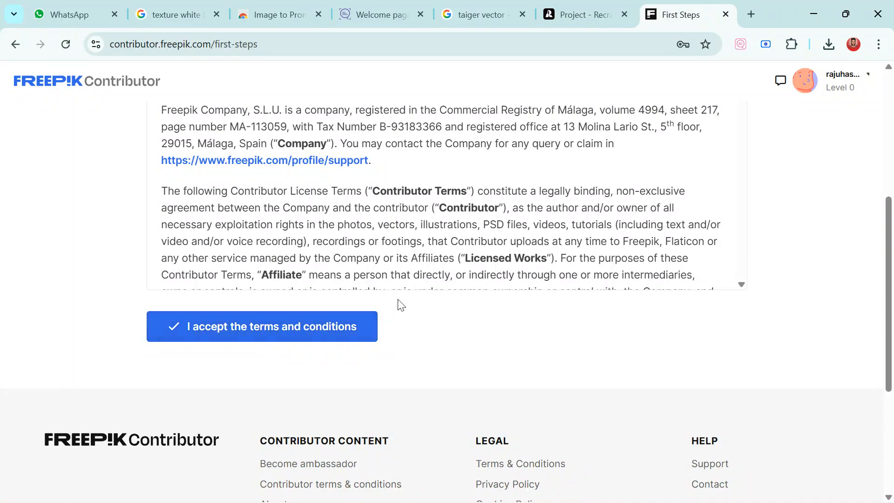
left_click(322, 325)
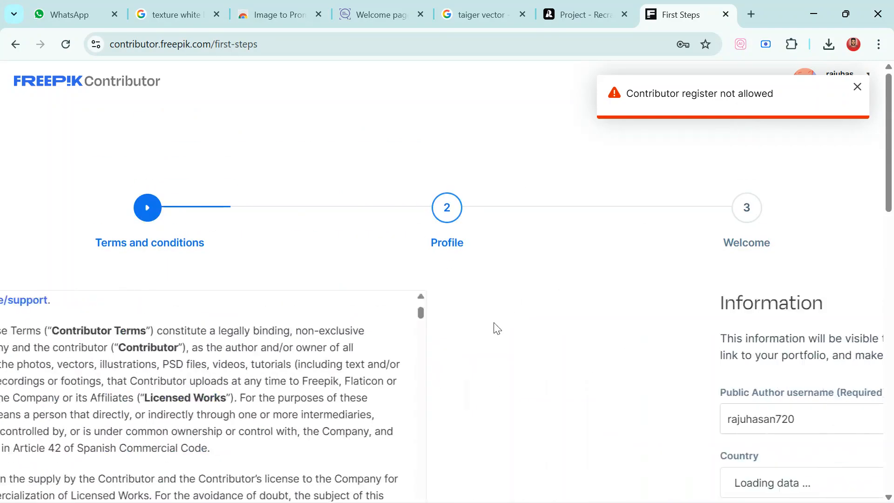
Set the country to Bangladesh in the profile information, leaving the website blank
scroll(456, 328, "down", 3)
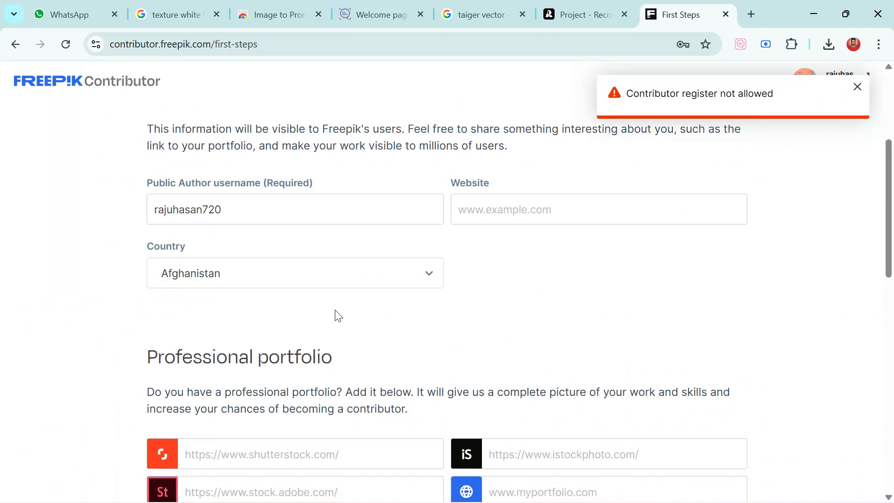
scroll(509, 262, "up", 3)
left_click(279, 416)
left_click(499, 419)
scroll(501, 407, "down", 3)
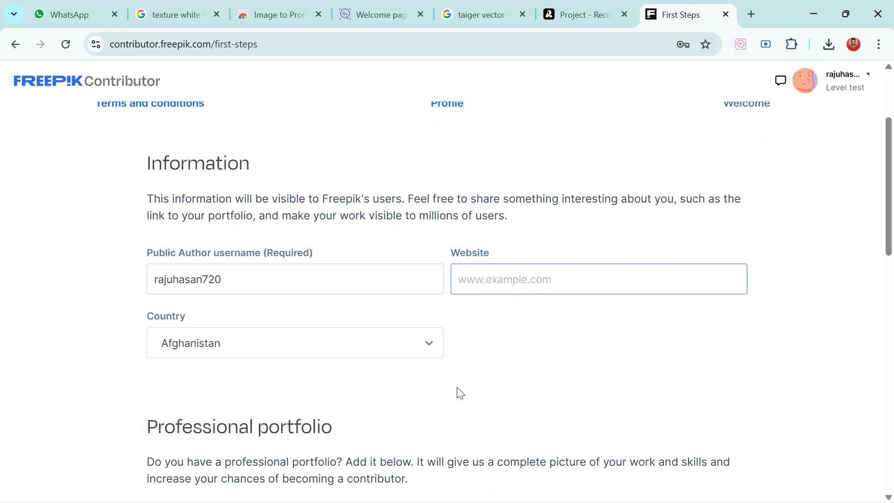
left_click(382, 339)
scroll(371, 371, "down", 2)
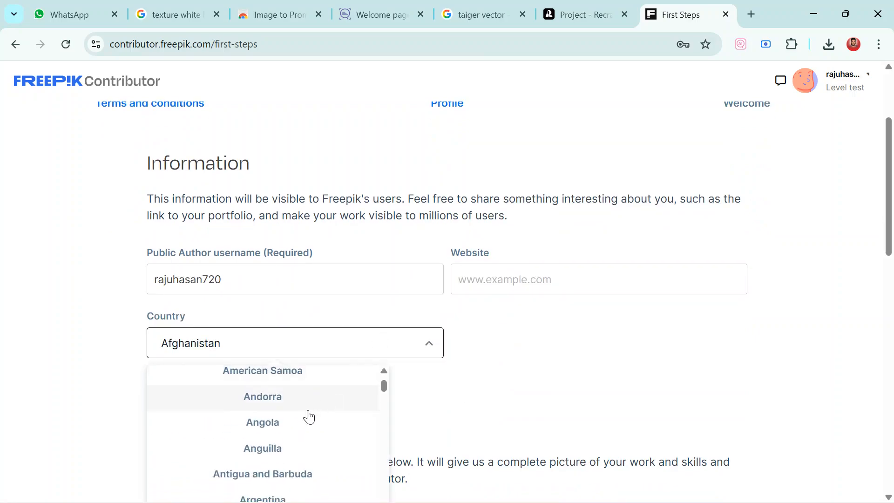
scroll(308, 415, "down", 1)
scroll(281, 428, "down", 4)
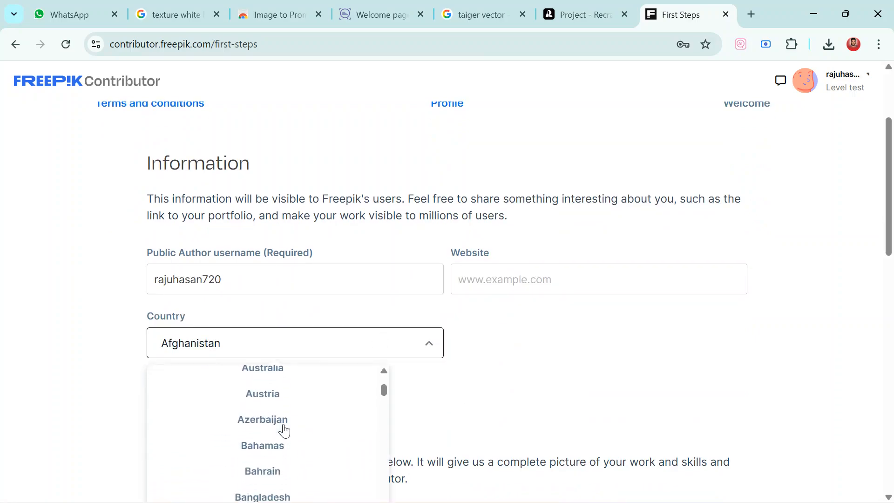
scroll(285, 428, "down", 2)
scroll(289, 419, "up", 2)
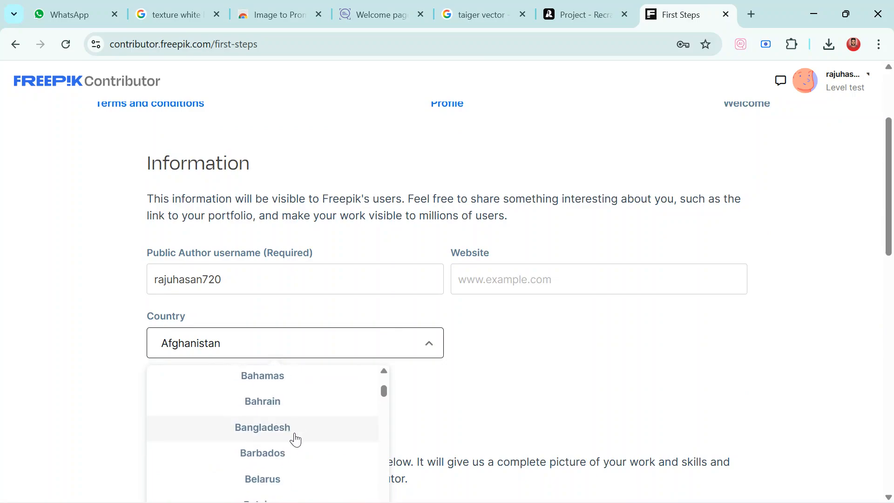
left_click(296, 426)
Save the contributor profile with the professional portfolio and social links left blank
scroll(519, 340, "down", 6)
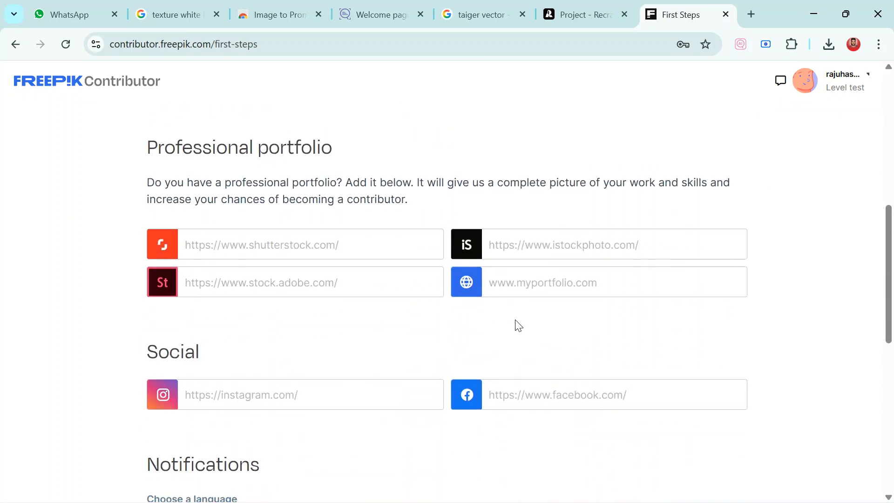
left_click(334, 253)
left_click(532, 284)
left_click(557, 242)
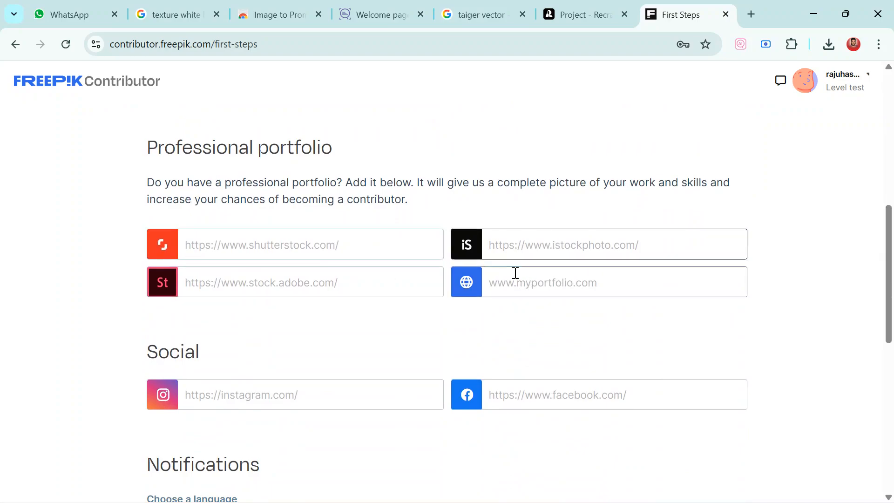
scroll(516, 274, "down", 5)
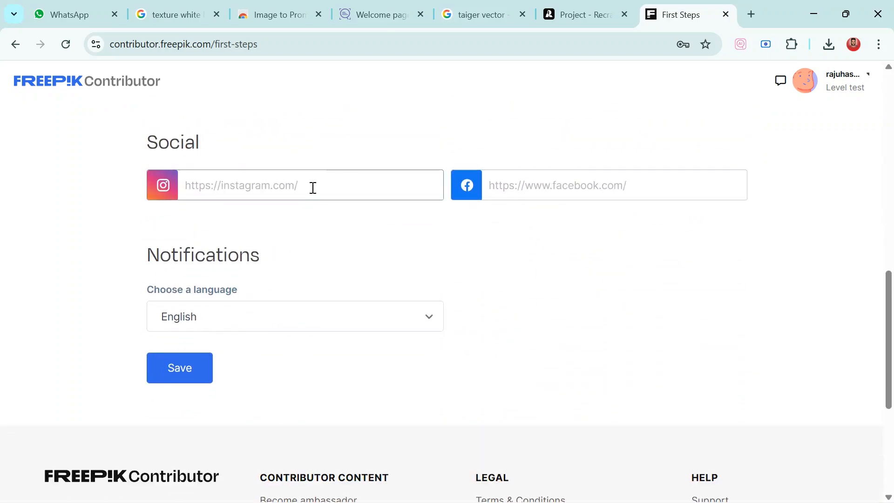
left_click(194, 377)
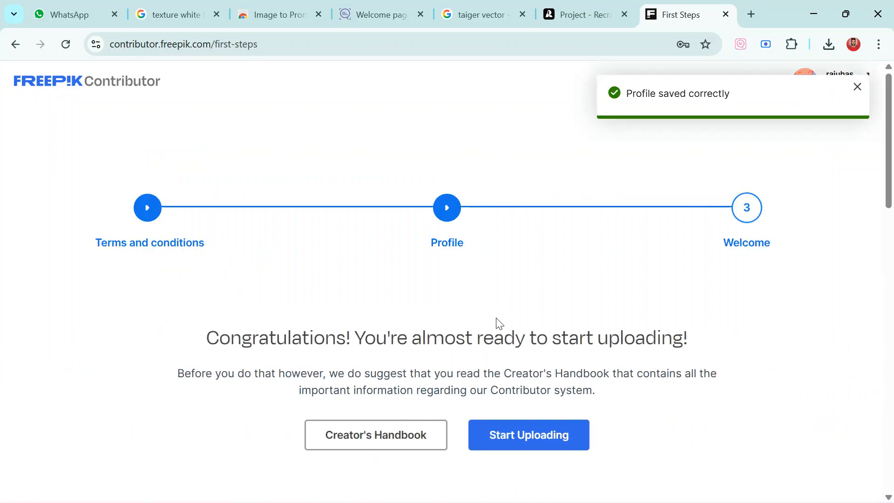
Proceed to Start Uploading and go through the Contributor Panel onboarding tour to its end
left_click(529, 444)
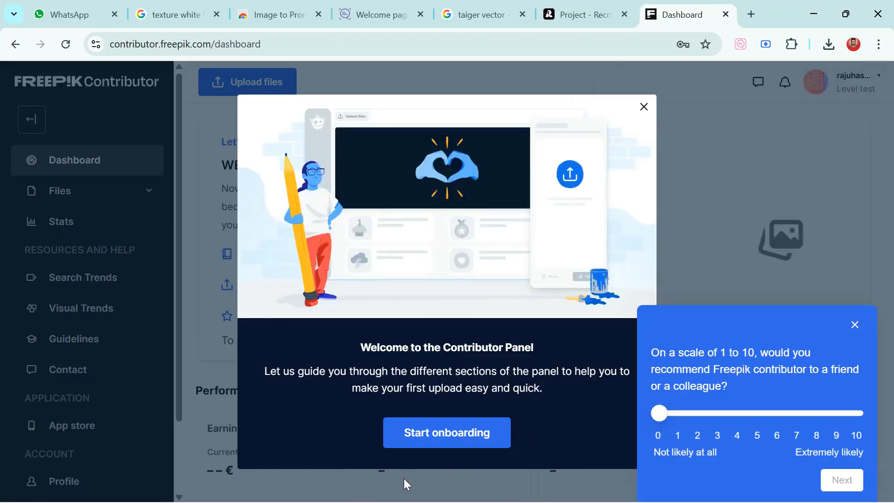
left_click(465, 436)
left_click(523, 353)
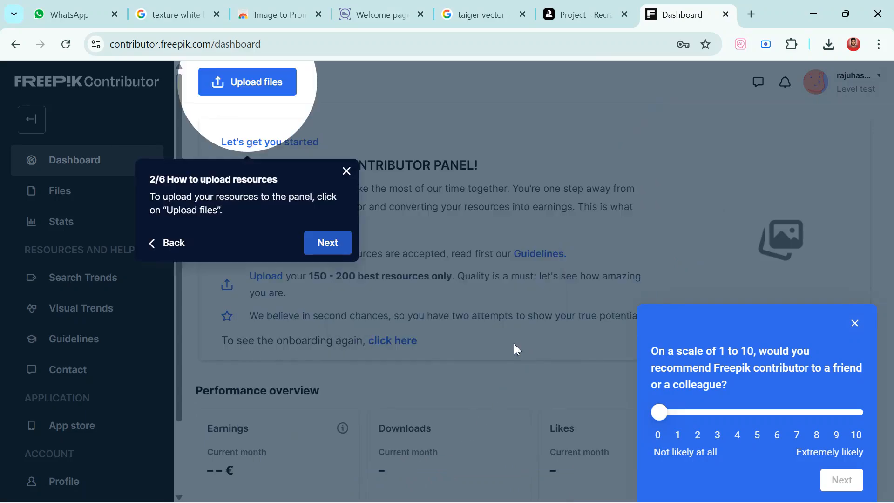
left_click(339, 240)
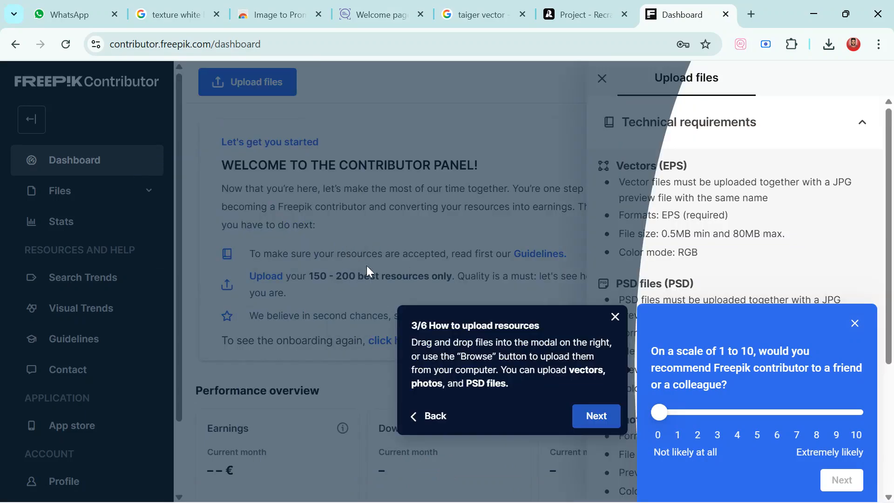
left_click(588, 414)
left_click(599, 313)
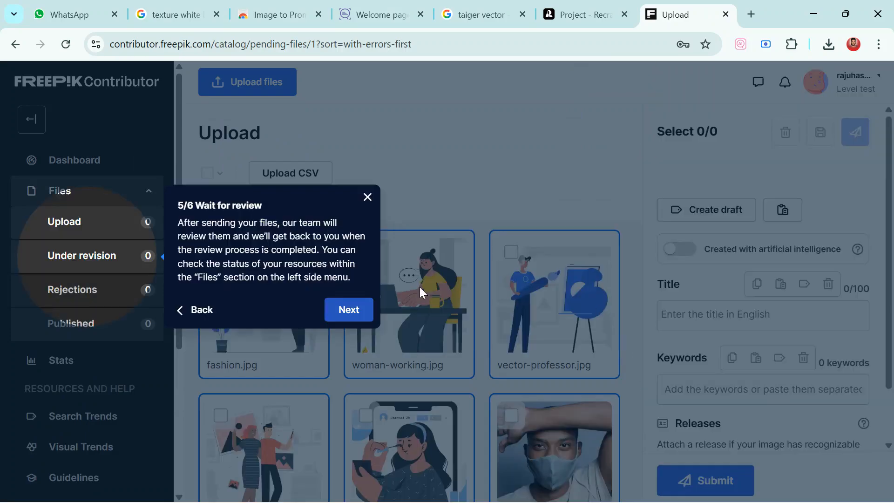
left_click(349, 311)
left_click(536, 370)
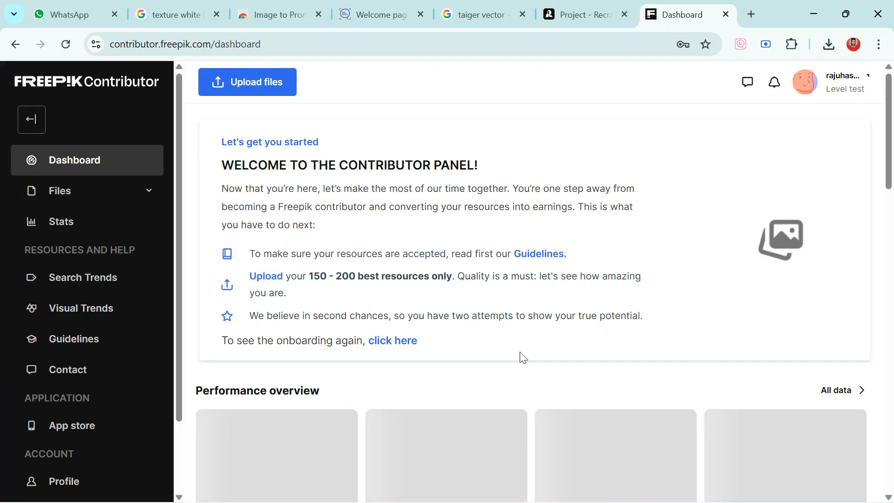
Look over the contributor dashboard and bookmark the page in the browser
scroll(339, 368, "down", 7)
scroll(425, 342, "up", 7)
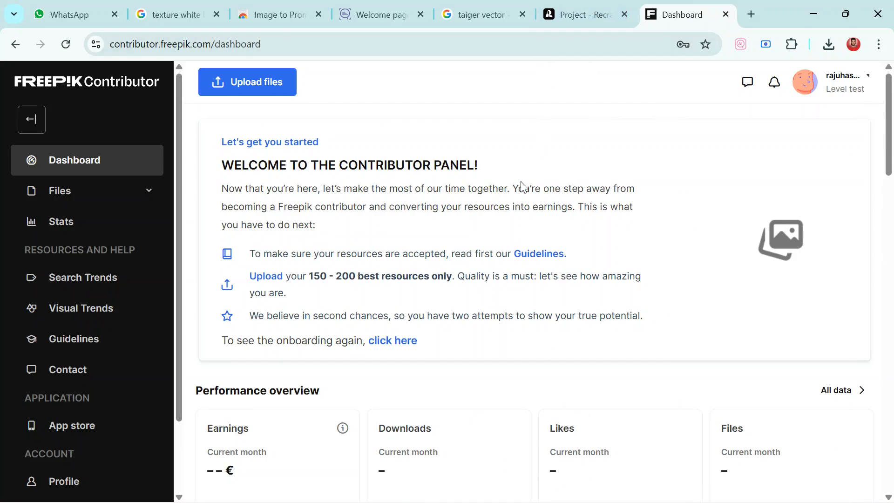
left_click(706, 44)
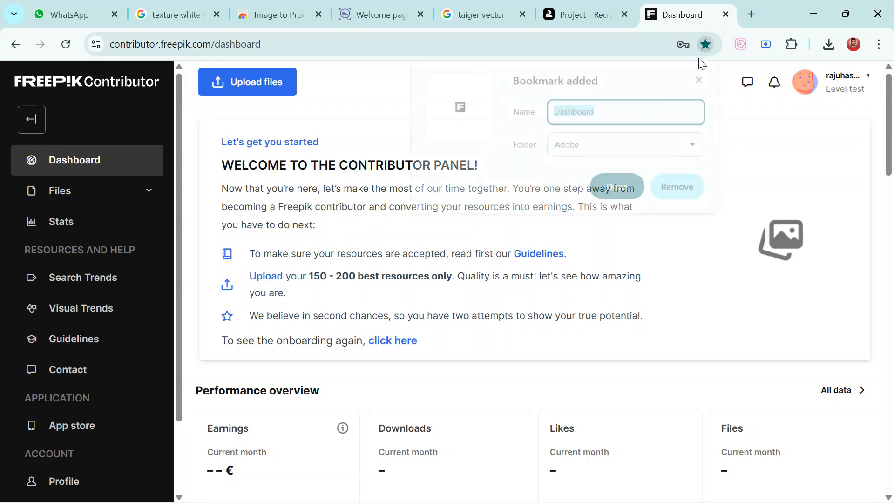
Save the dashboard bookmark in the Adobe folder
left_click(557, 145)
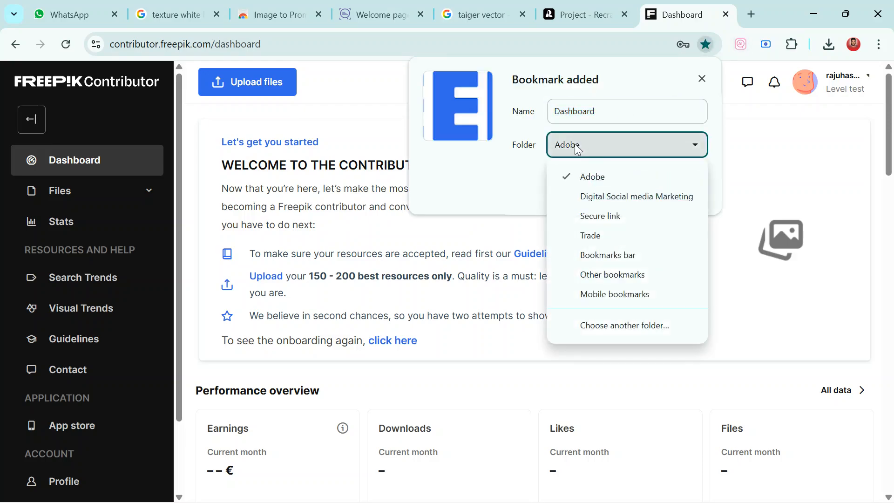
left_click(587, 182)
left_click(625, 186)
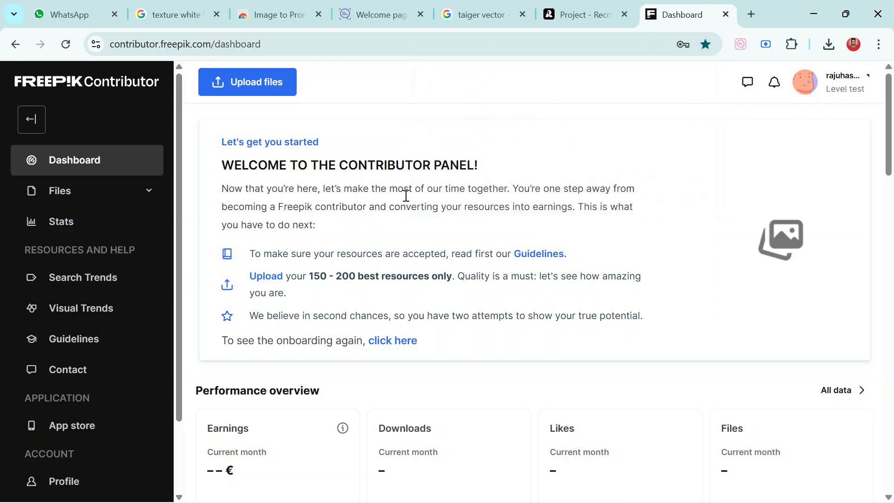
scroll(309, 287, "down", 4)
scroll(314, 291, "up", 5)
Open CSVNest in a new tab from the Adobe bookmarks folder and sign in with Google
left_click(752, 15)
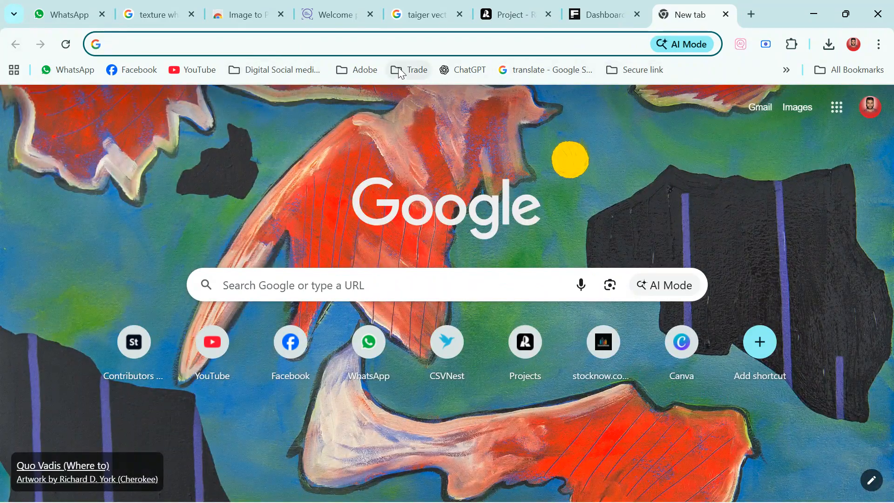
left_click(373, 73)
left_click(402, 97)
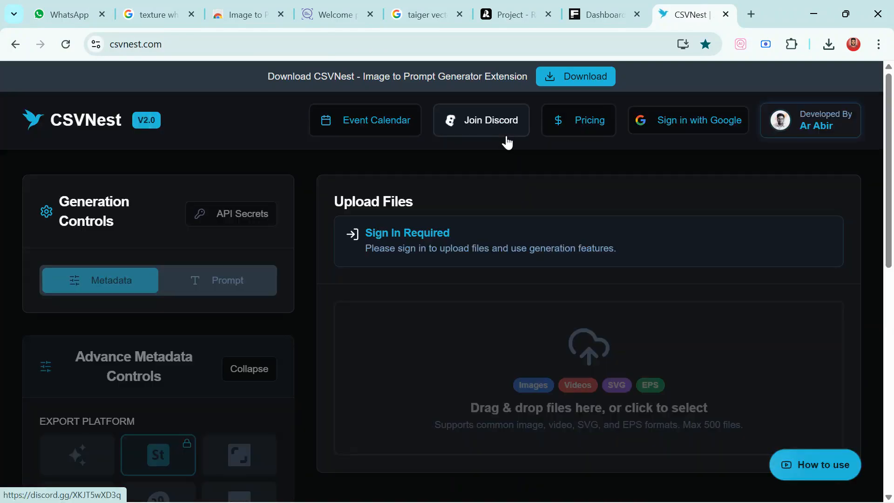
mouse_move(399, 5)
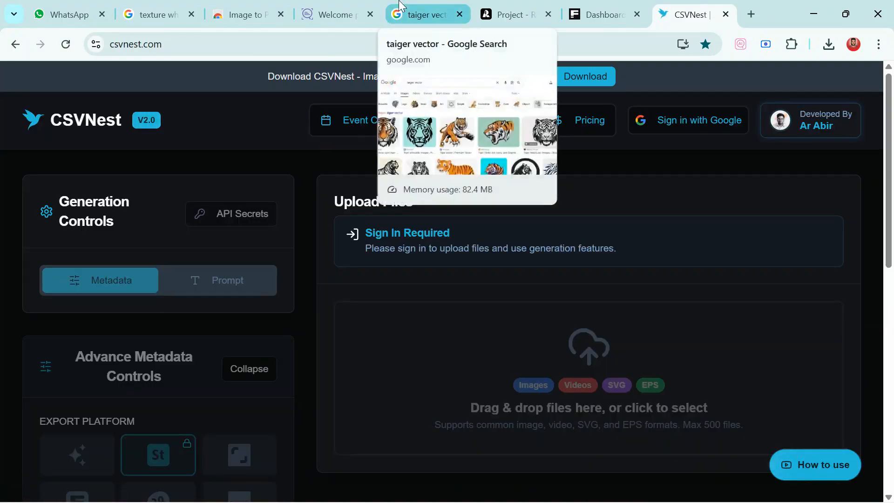
left_click(693, 122)
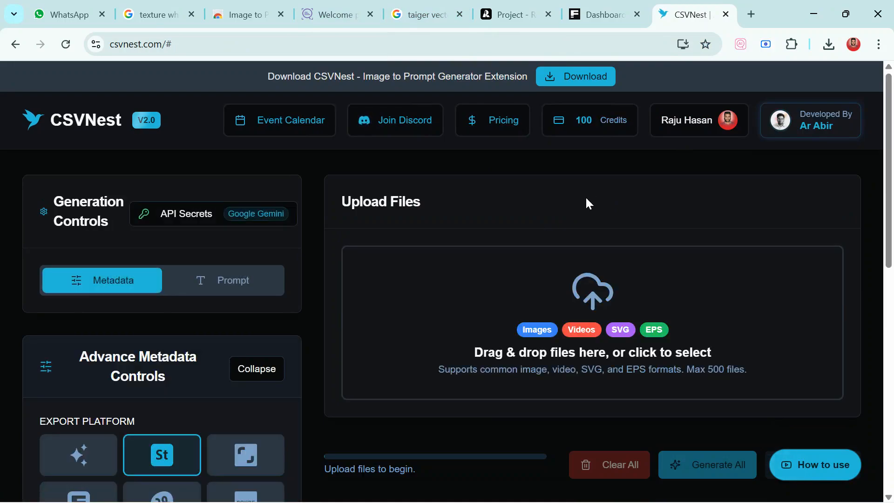
Check the API secrets, and set the metadata controls to the Freepik export platform, a 75-character title length and 46 keywords
left_click(194, 218)
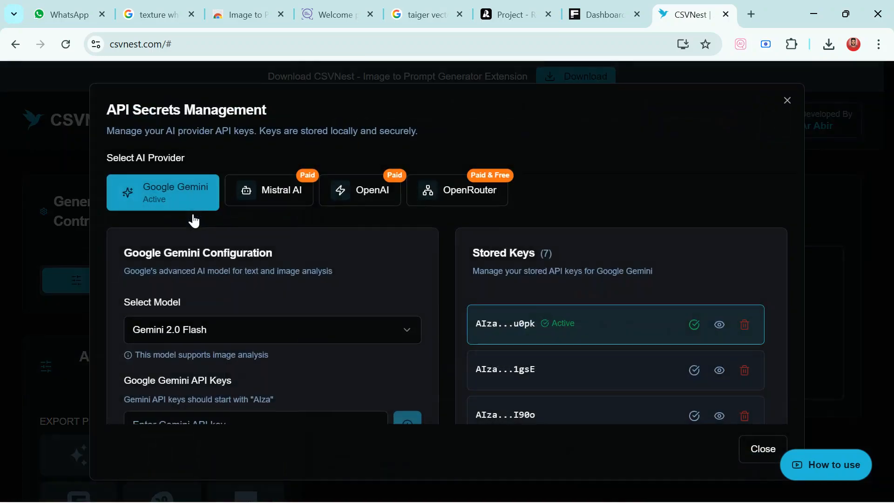
left_click(788, 100)
scroll(256, 285, "down", 4)
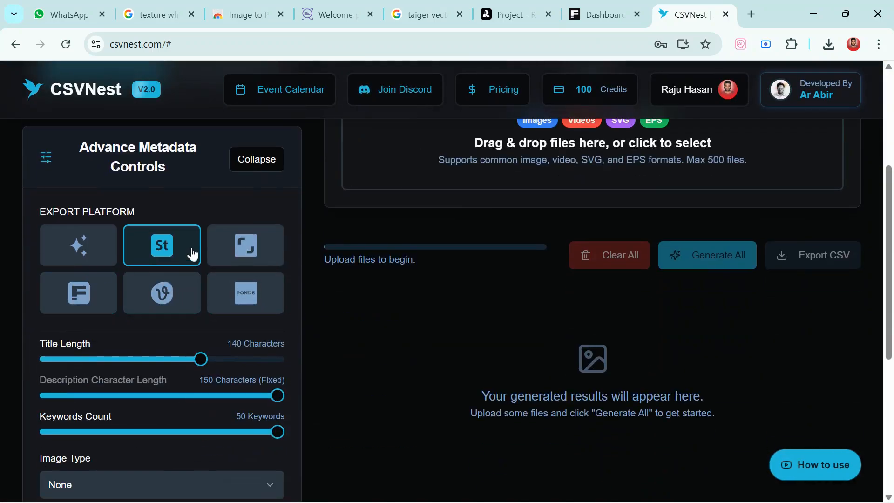
left_click(77, 298)
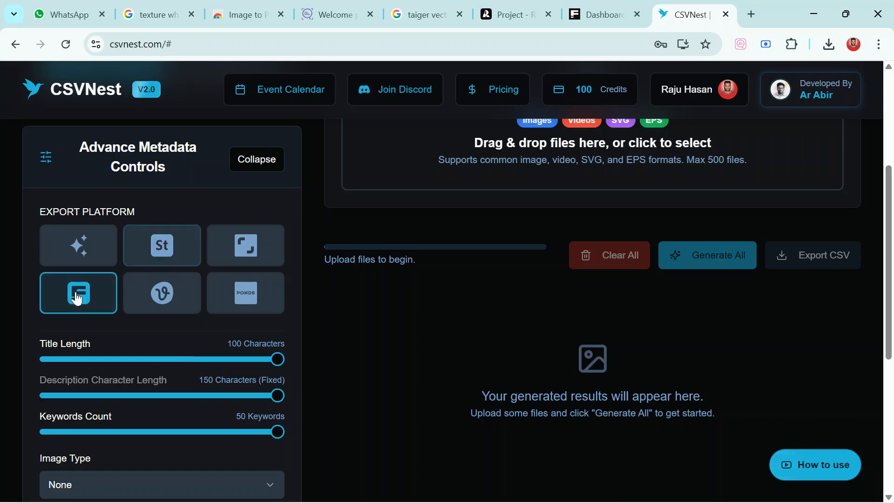
scroll(414, 328, "up", 3)
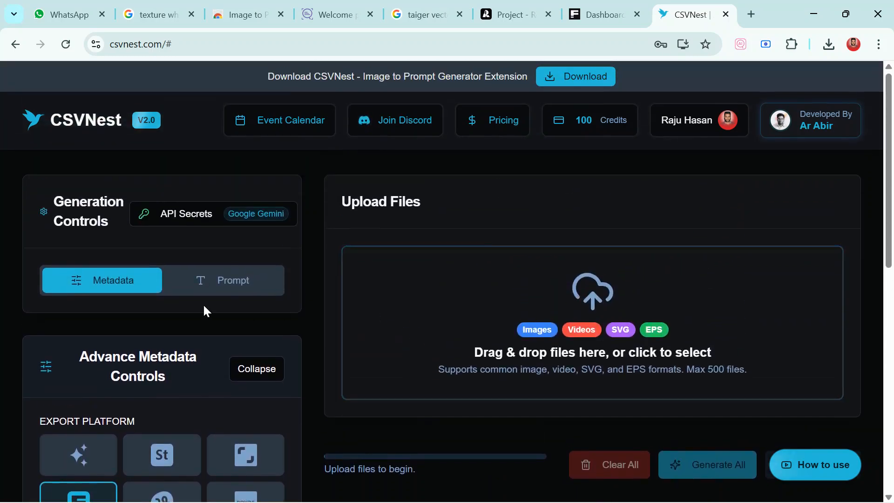
scroll(204, 309, "down", 4)
left_click_drag(262, 359, 207, 362)
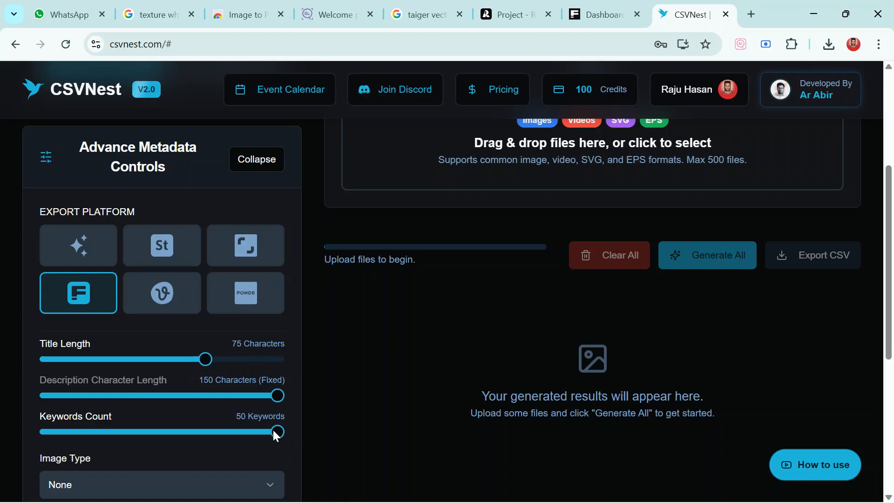
Load the tiger1 and tiger2 JPG images from the Desktop folder for metadata generation
left_click(536, 194)
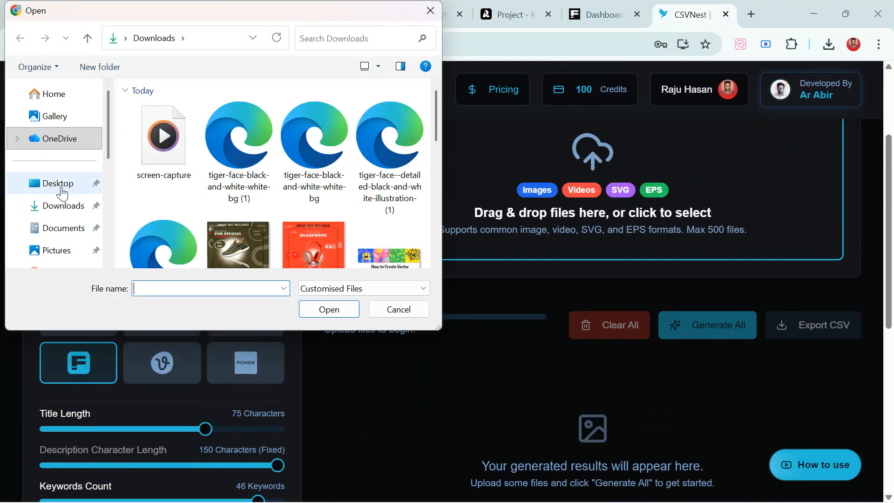
left_click(60, 188)
left_click(251, 152)
left_click(390, 147, "ctrl")
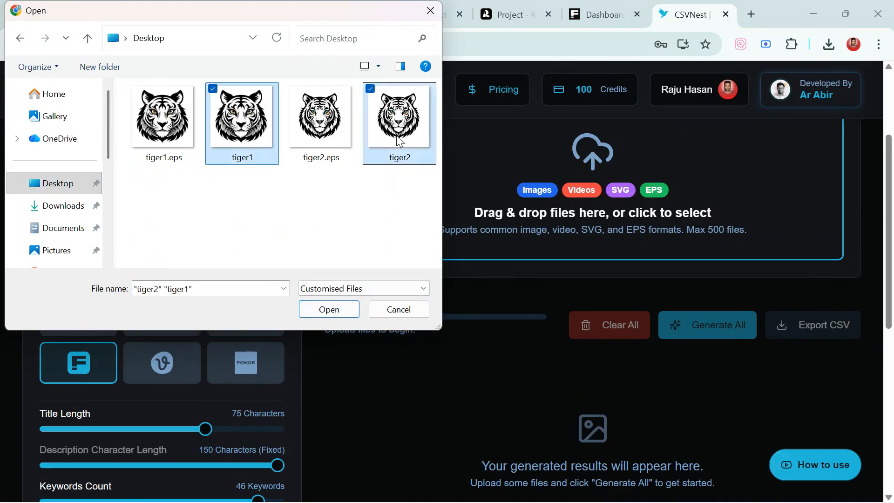
left_click(329, 310)
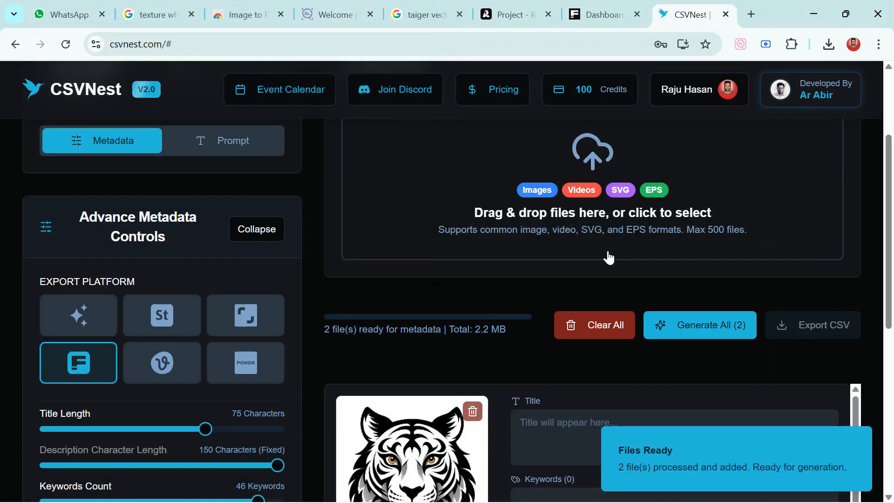
Generate metadata for all loaded images and dismiss the sharing dialog with "Don't show again" enabled
scroll(559, 284, "down", 8)
scroll(500, 309, "up", 6)
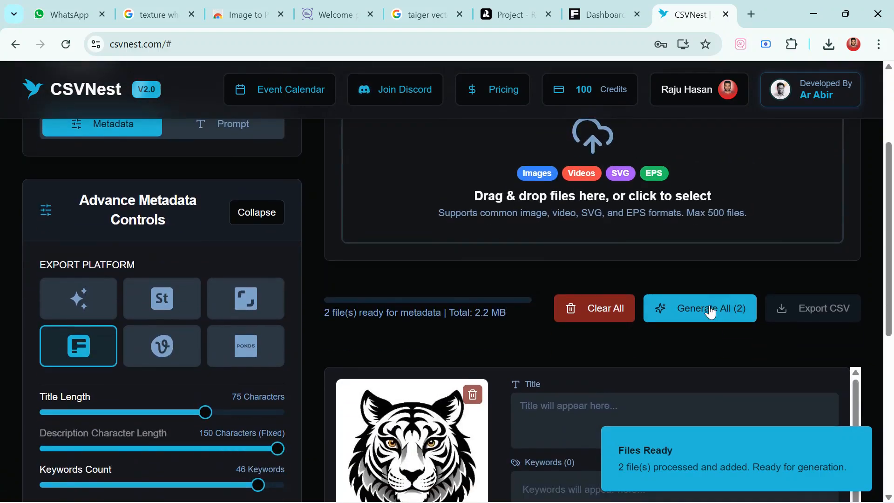
left_click(710, 311)
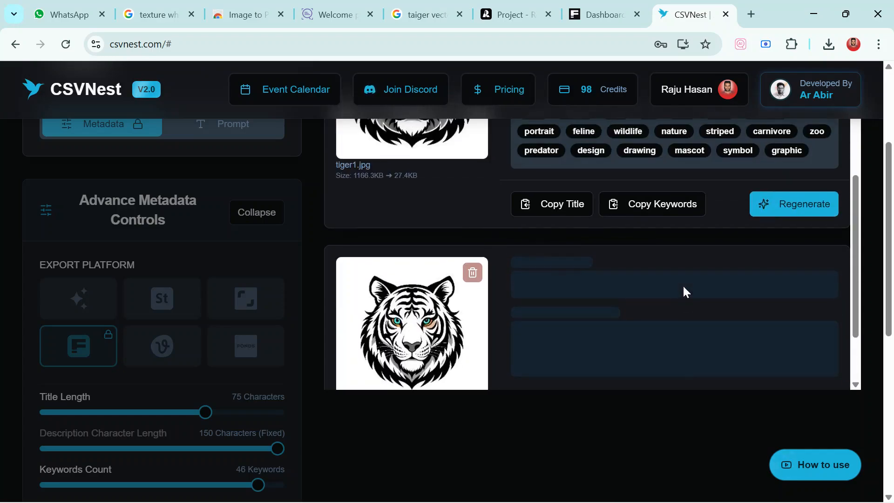
scroll(683, 284, "up", 5)
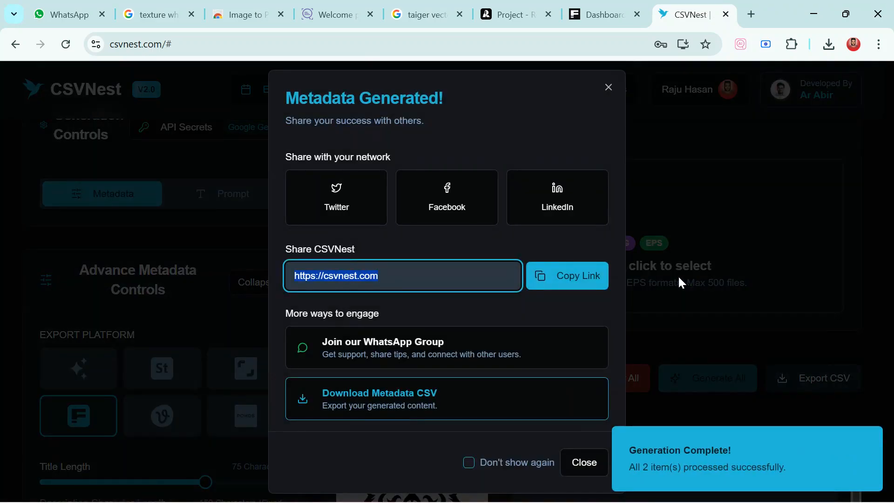
left_click(494, 463)
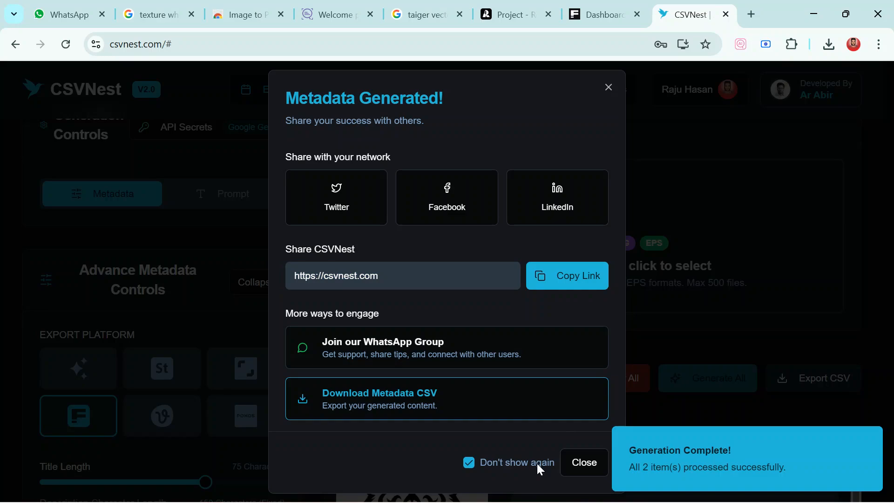
left_click(575, 463)
Review the generated titles and keywords, and export the metadata as a CSV file
scroll(619, 336, "down", 5)
scroll(529, 317, "down", 6)
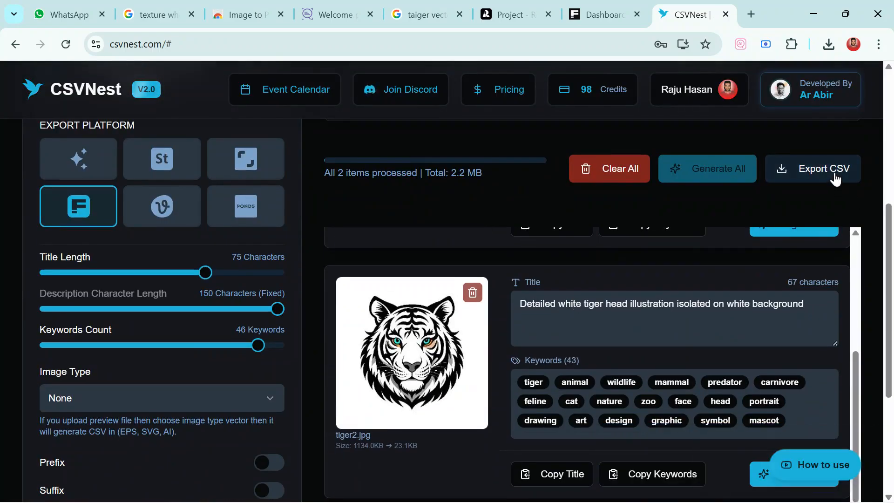
left_click(829, 47)
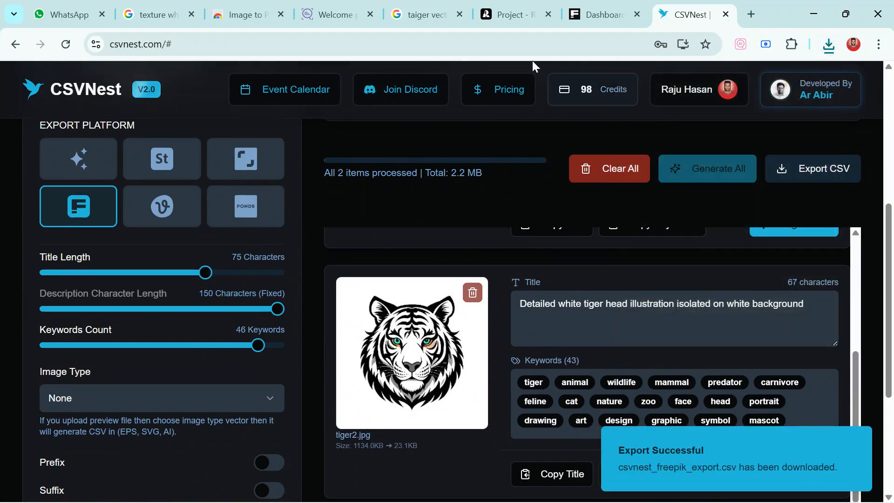
Switch to the Freepik Contributor dashboard, start a file upload and read the technical requirements for vectors, PSD files and photos
left_click(588, 14)
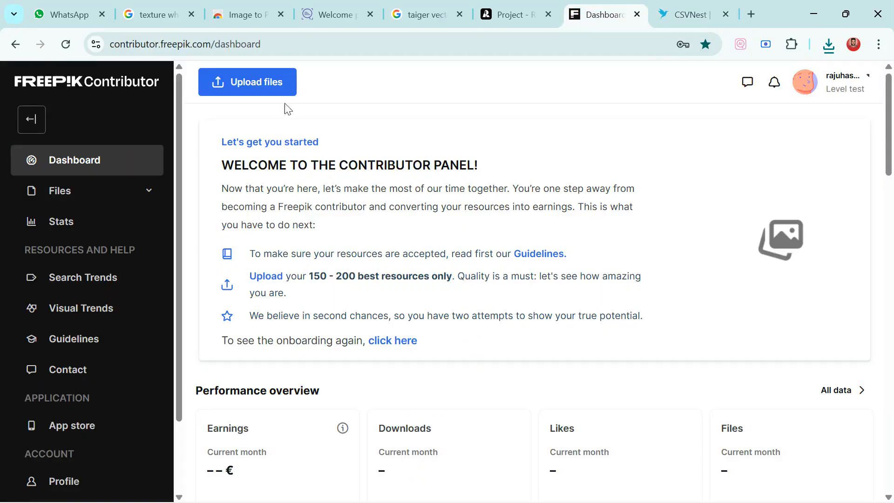
left_click(258, 93)
scroll(699, 230, "down", 4)
scroll(701, 226, "up", 4)
left_click_drag(653, 165, 715, 173)
left_click_drag(660, 279, 722, 281)
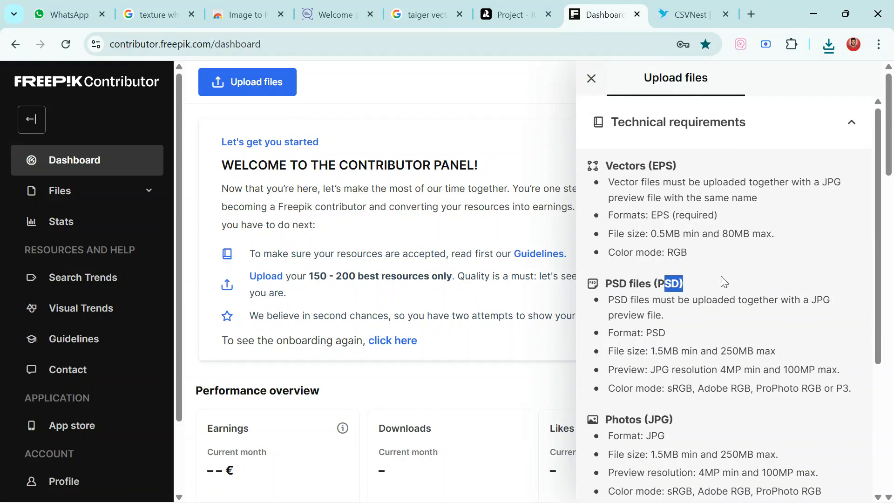
scroll(704, 306, "down", 3)
left_click_drag(662, 281, 733, 283)
scroll(733, 287, "down", 2)
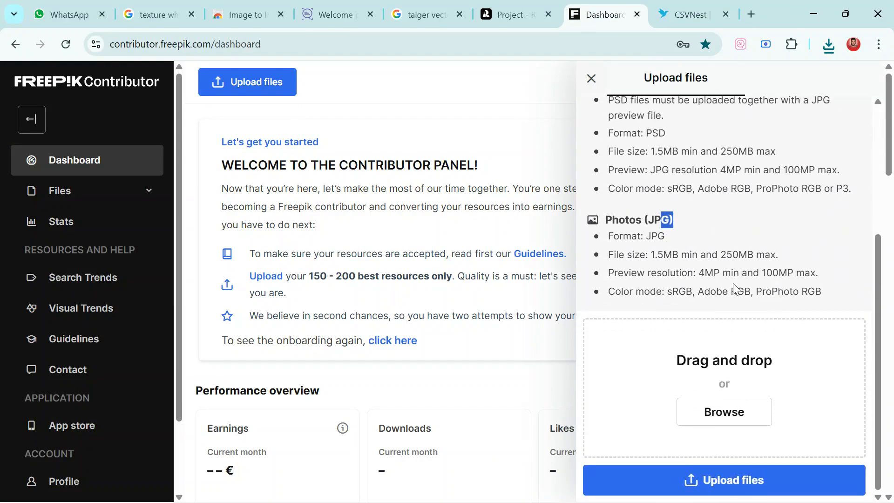
Upload tiger1 and tiger2 from the Desktop folder, each as an EPS file with its JPG preview
left_click(735, 415)
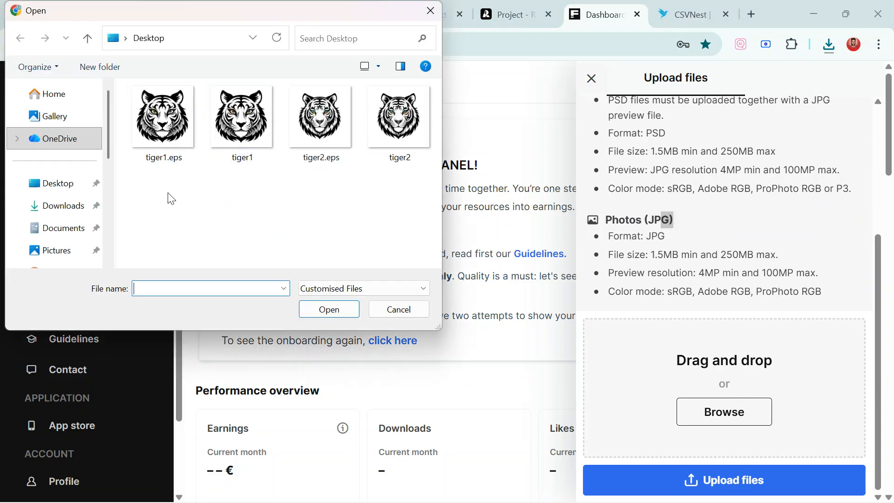
left_click_drag(167, 188, 275, 194)
left_click_drag(173, 198, 394, 130)
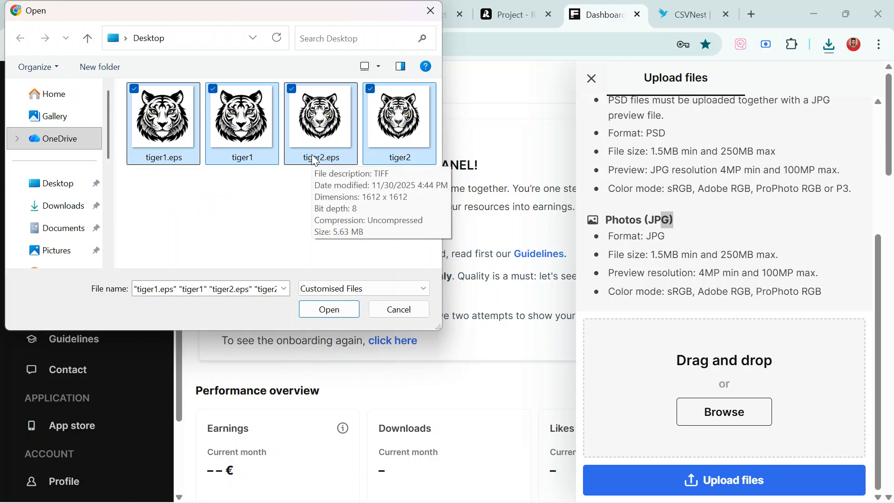
left_click(310, 311)
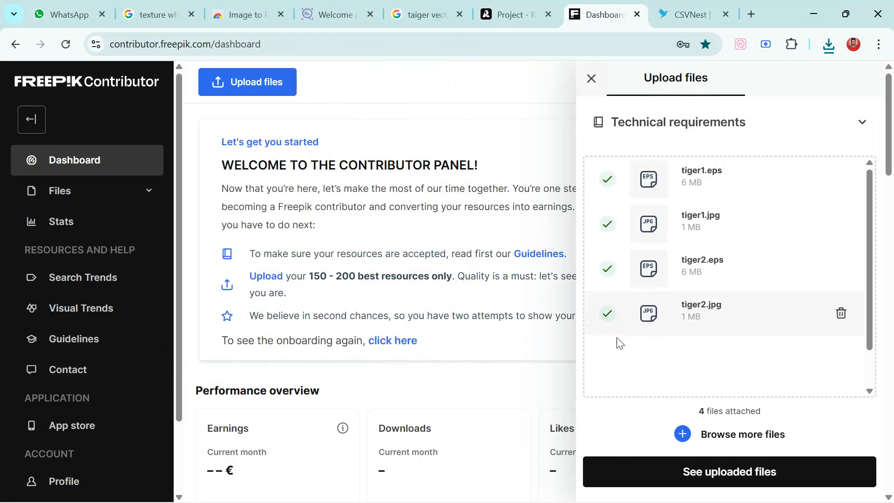
Reload the dashboard, open the list of uploaded files and check the processing of the two tiger vectors
left_click(66, 43)
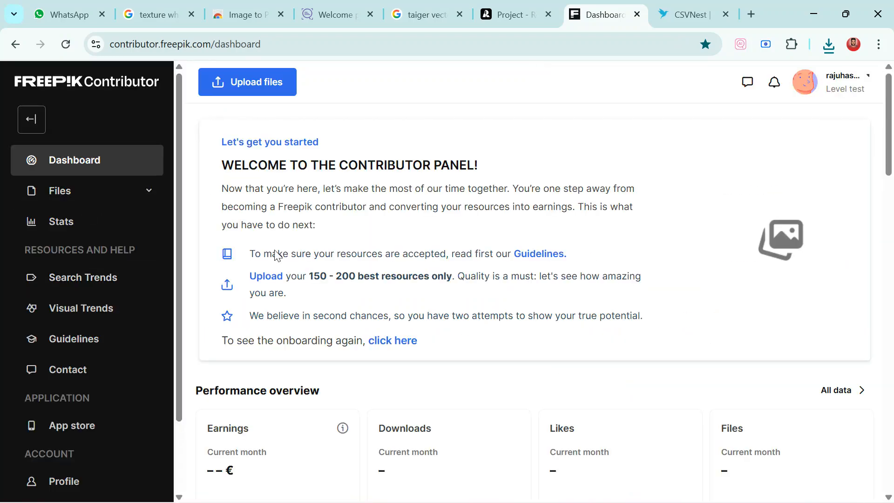
scroll(226, 276, "down", 3)
left_click(82, 192)
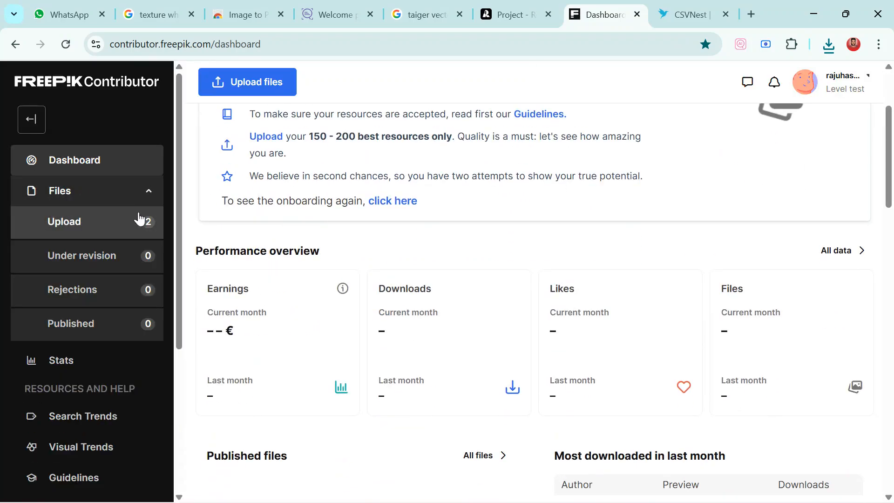
left_click(140, 220)
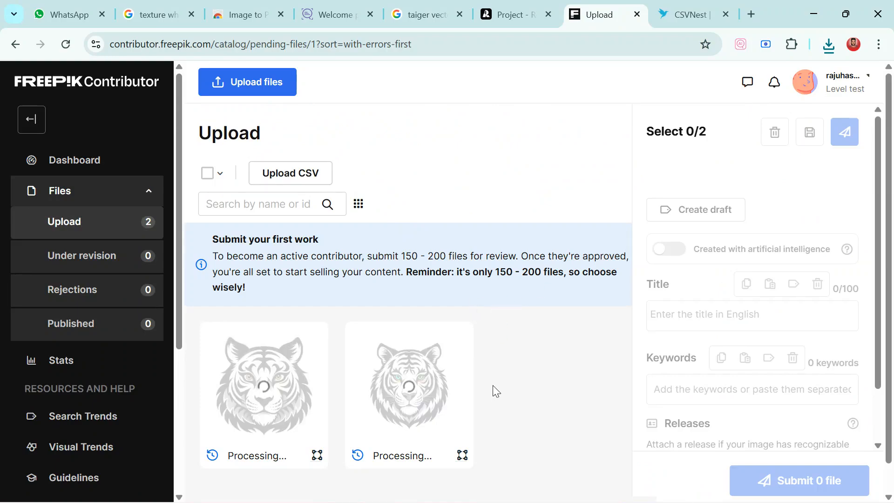
scroll(512, 373, "down", 1)
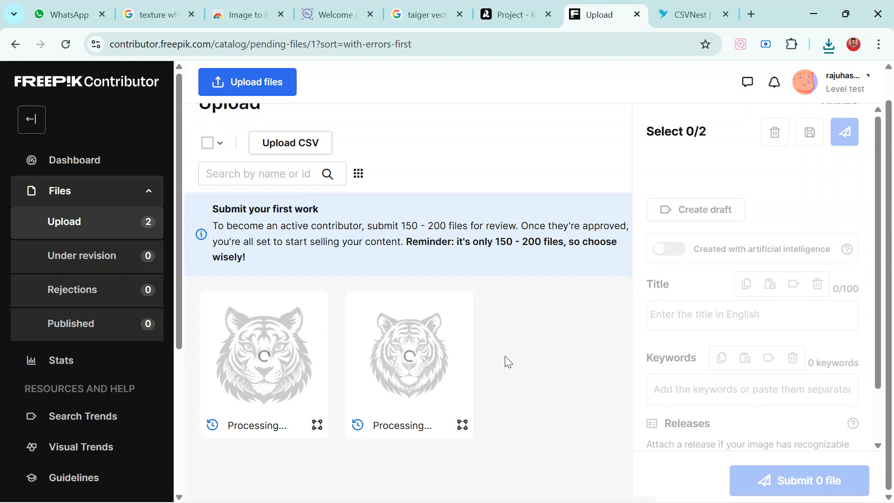
scroll(501, 335, "up", 1)
scroll(504, 347, "down", 1)
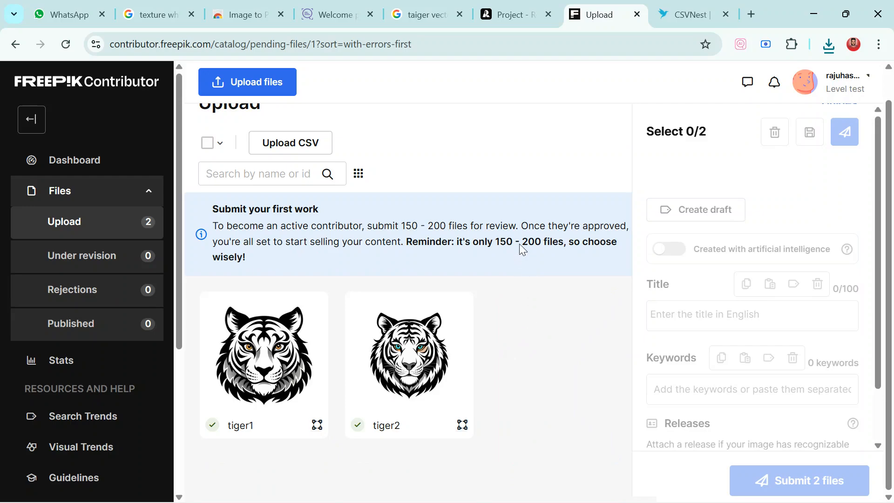
Upload the csvnest_freepik_export CSV from the Downloads folder to the pending files and reload the page
left_click(297, 146)
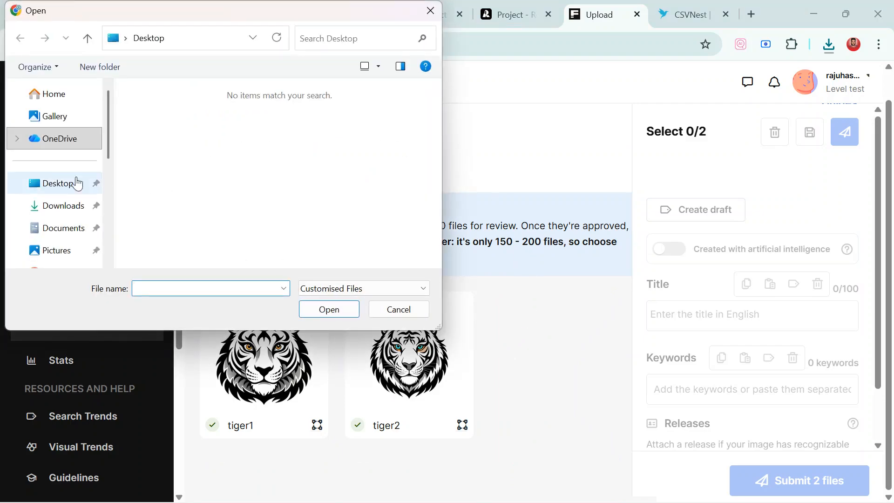
left_click(57, 205)
left_click(181, 139)
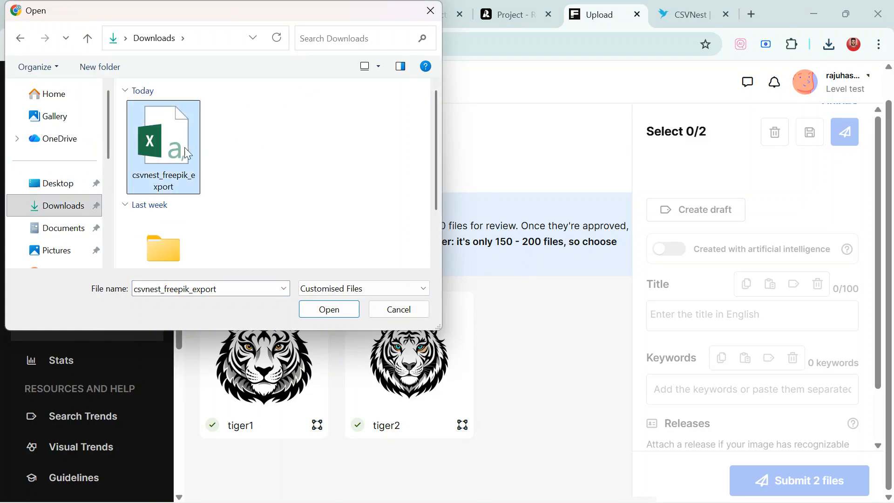
left_click(327, 308)
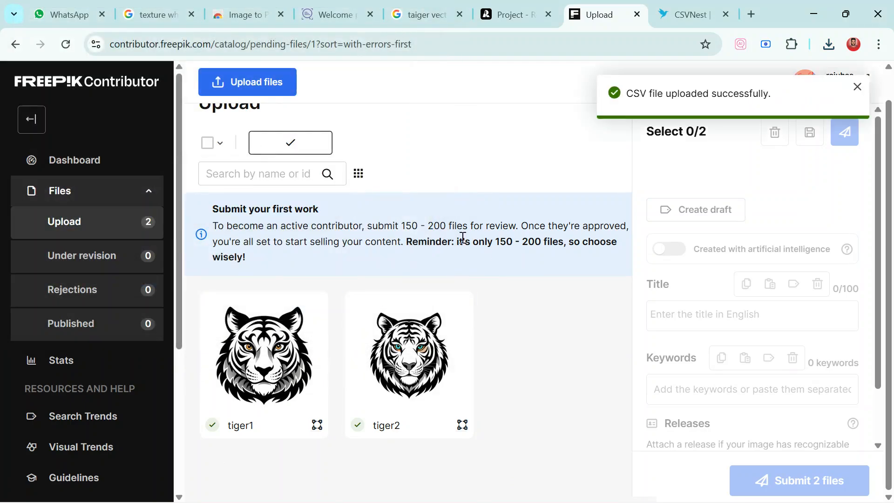
left_click(66, 44)
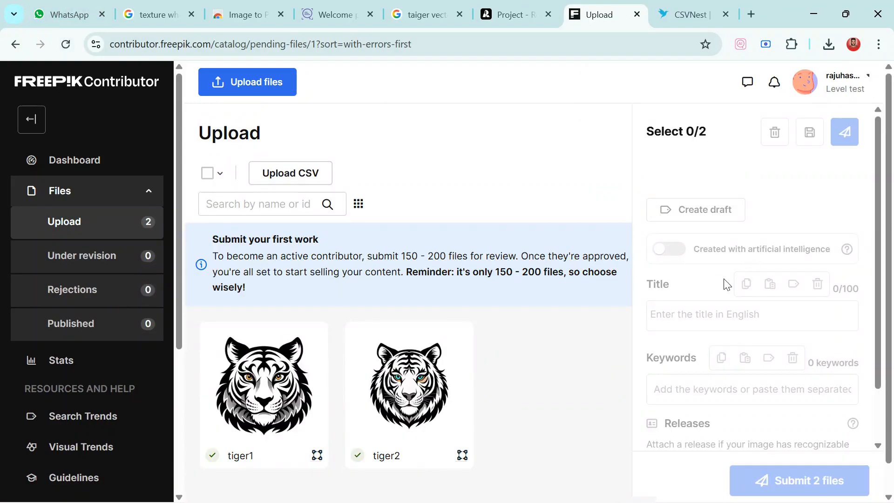
Check the imported title and keywords of tiger1 and of tiger2
left_click(279, 392)
scroll(742, 329, "down", 5)
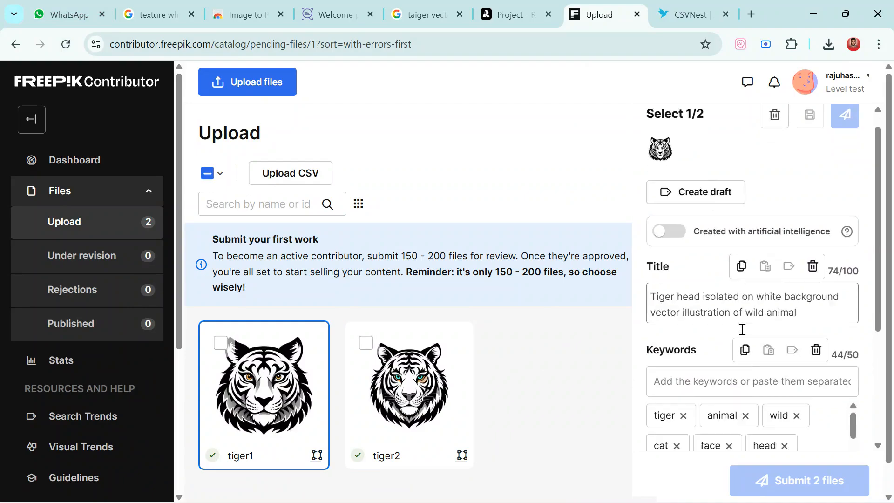
scroll(750, 302, "up", 5)
scroll(760, 270, "down", 4)
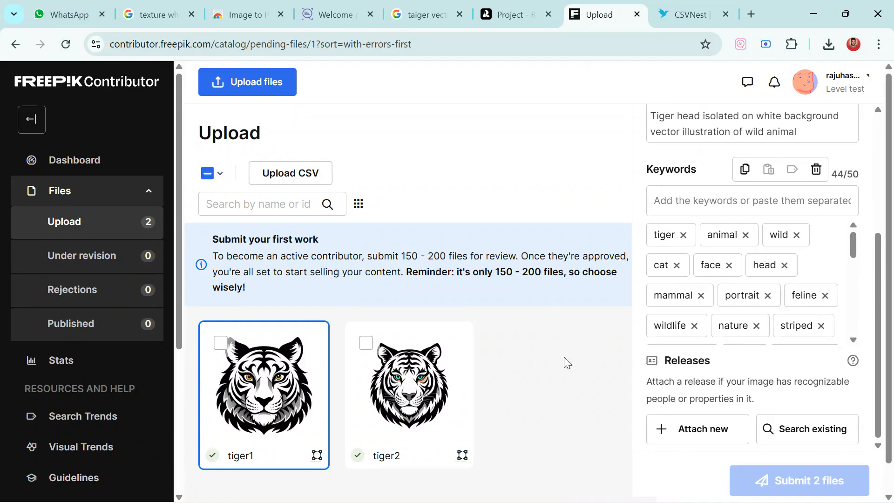
left_click(447, 390)
scroll(775, 279, "down", 8)
scroll(771, 363, "up", 1)
scroll(738, 303, "up", 4)
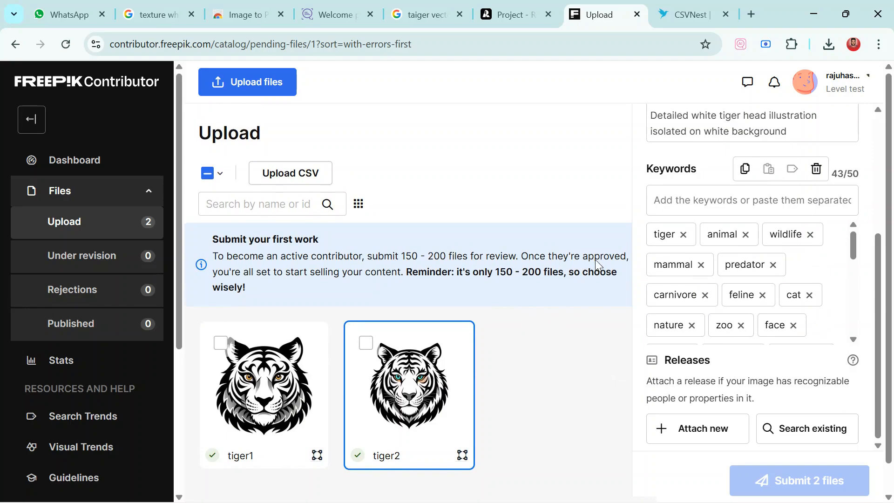
scroll(655, 248, "up", 3)
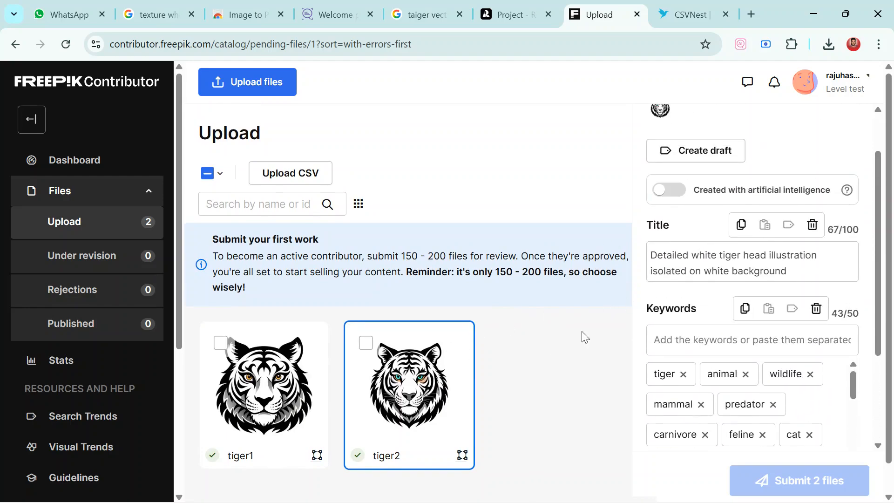
Select both tiger1 and tiger2, mark them as created with artificial intelligence, and review their combined keywords
left_click(220, 343)
left_click(367, 344)
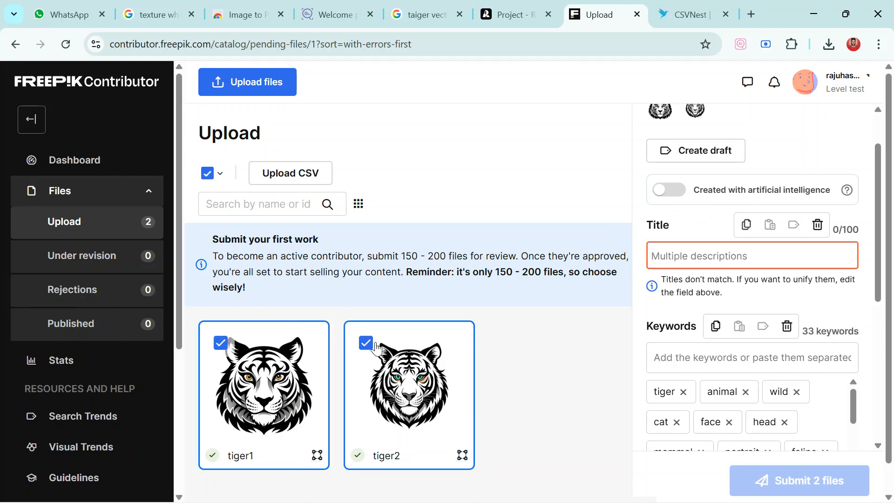
left_click(674, 192)
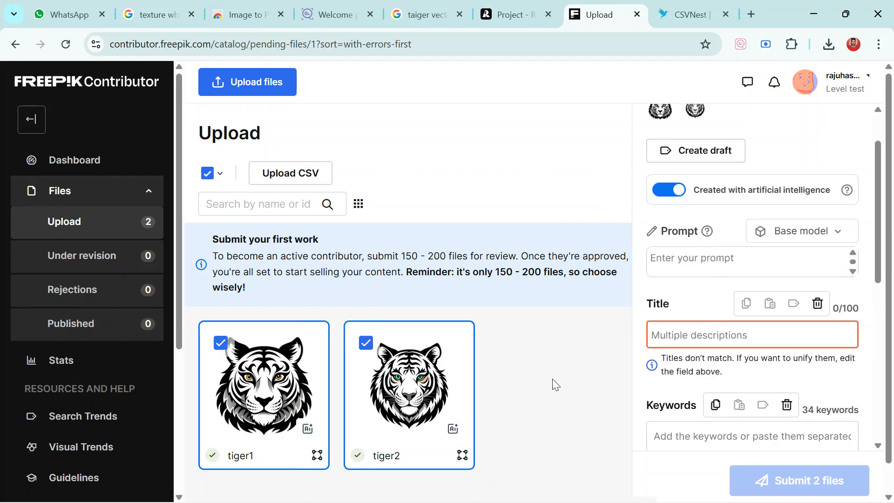
scroll(662, 318, "down", 6)
scroll(581, 310, "down", 1)
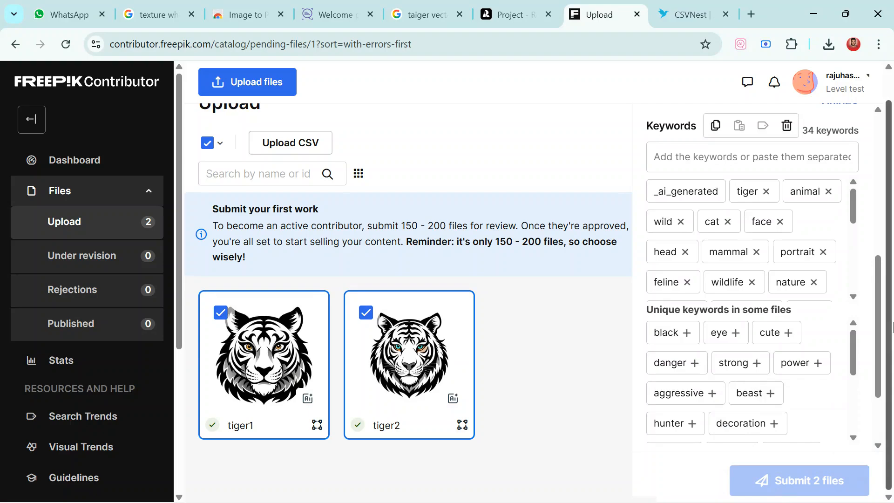
scroll(755, 298, "up", 8)
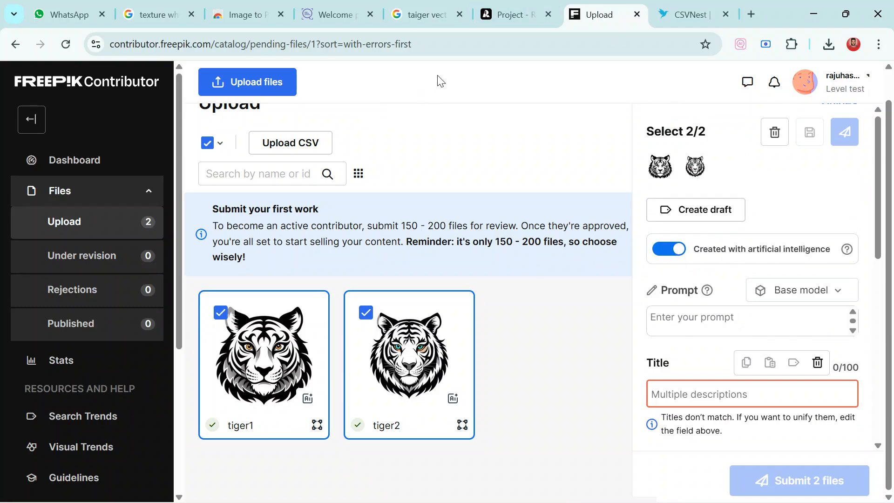
Open the file upload requirements and review the accepted vector, PSD and photo formats
left_click(235, 82)
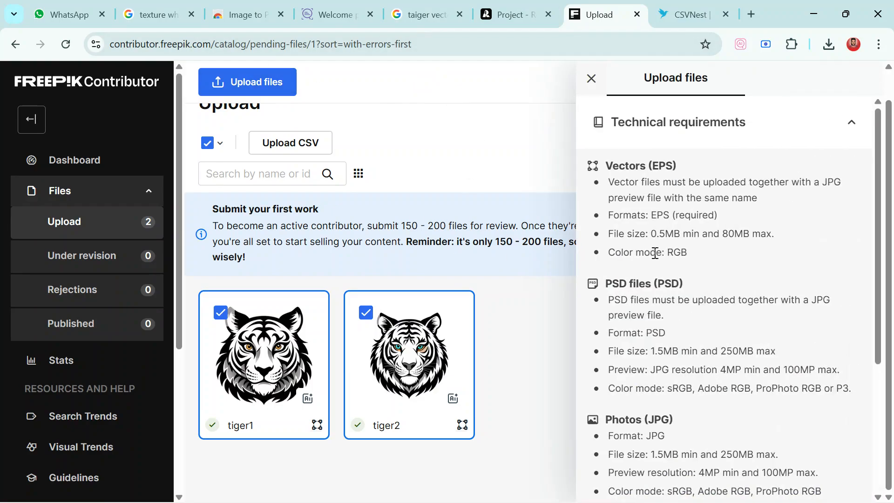
scroll(675, 279, "down", 4)
scroll(675, 295, "up", 4)
double_click(653, 169)
left_click_drag(665, 283, 703, 283)
left_click_drag(657, 423, 706, 425)
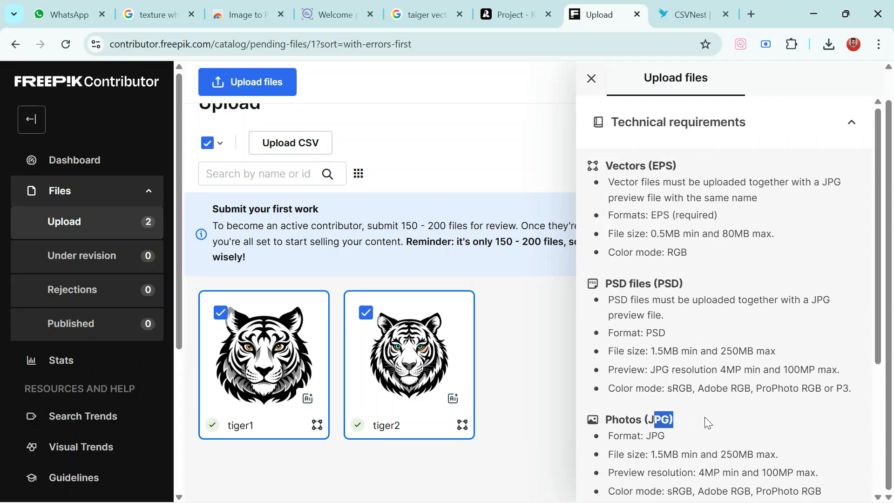